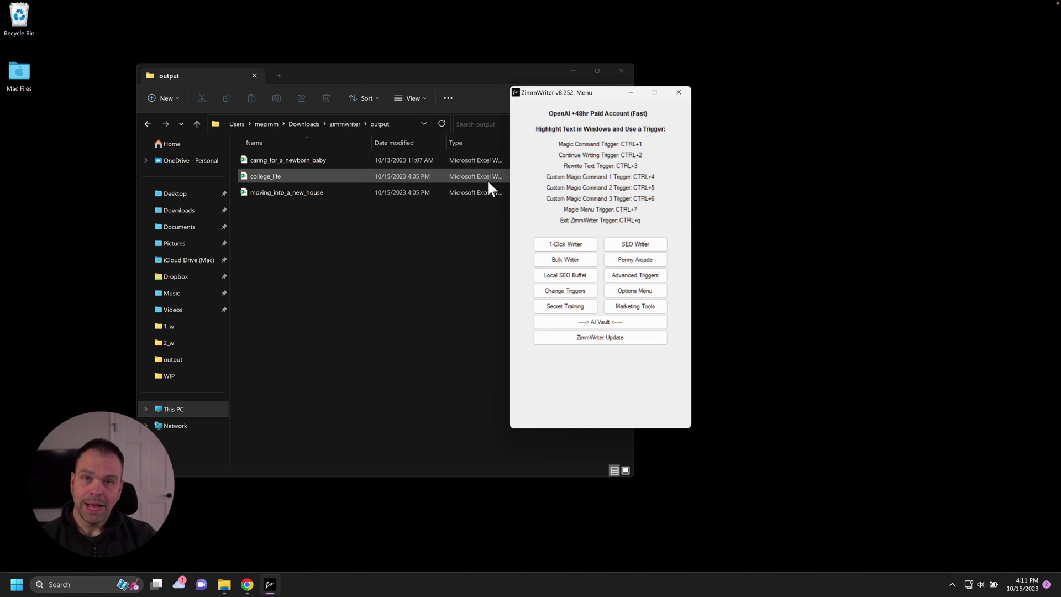
# - Launch the Topical Authority Generator from AI Vault and move its window to the right
pyautogui.click(608, 326)
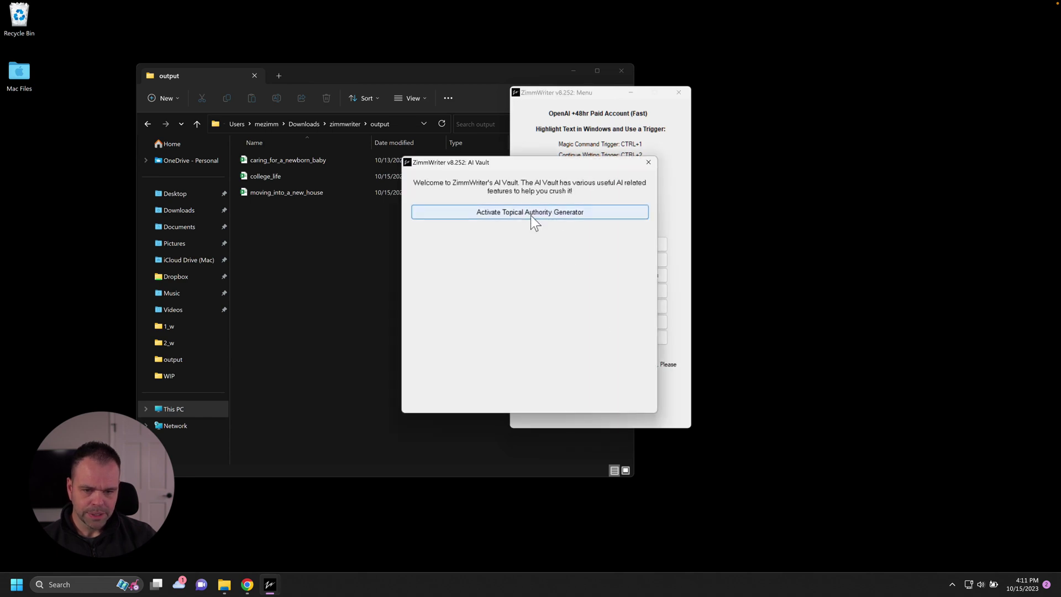
pyautogui.click(520, 214)
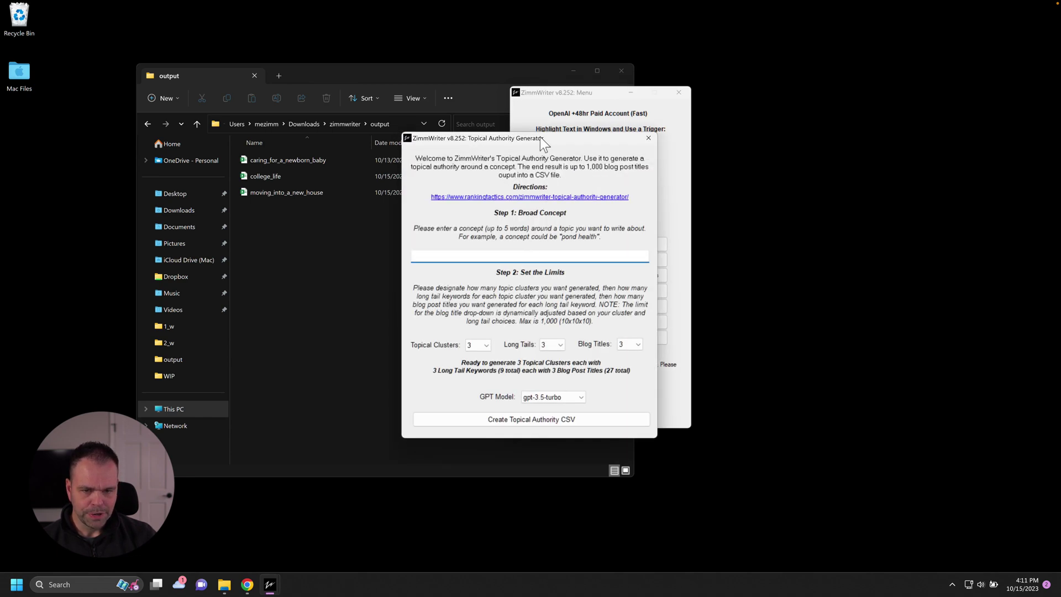
pyautogui.moveTo(539, 137); pyautogui.dragTo(778, 154)
pyautogui.click(486, 75)
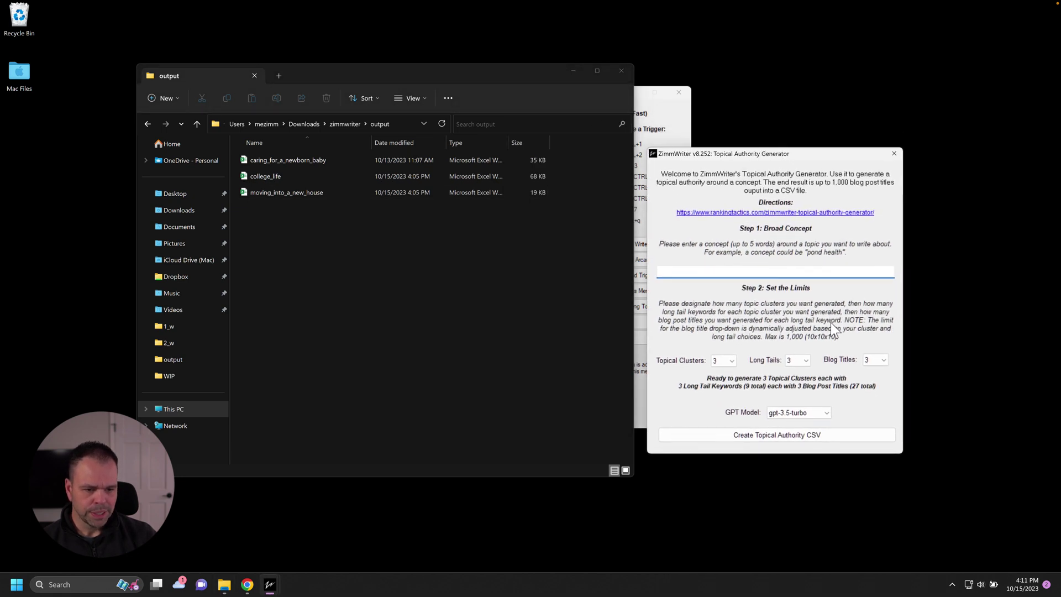
# - Set the generator to 30 topical clusters with 30 long tails per cluster
pyautogui.click(731, 361)
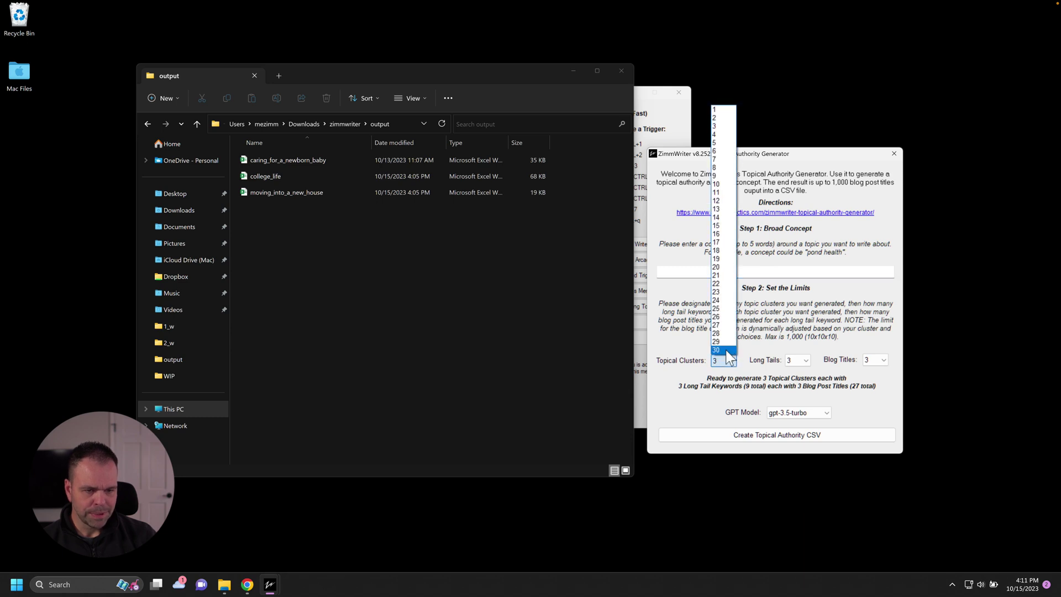
pyautogui.click(726, 351)
pyautogui.click(800, 361)
pyautogui.click(797, 349)
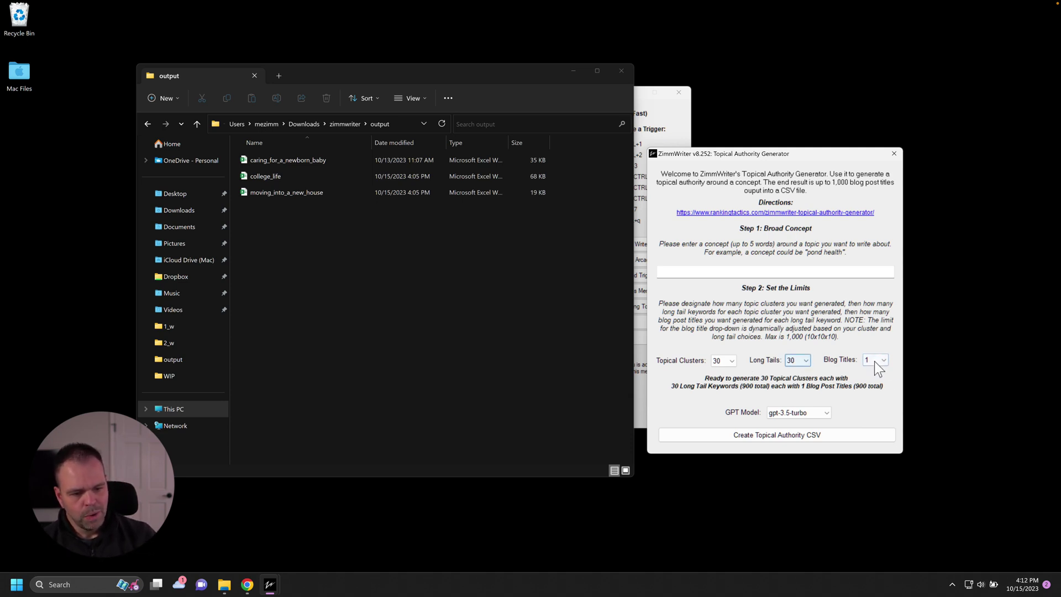
# - Set 10 topical clusters and 25 long tails, then blog titles to 4, finally 0
pyautogui.click(731, 361)
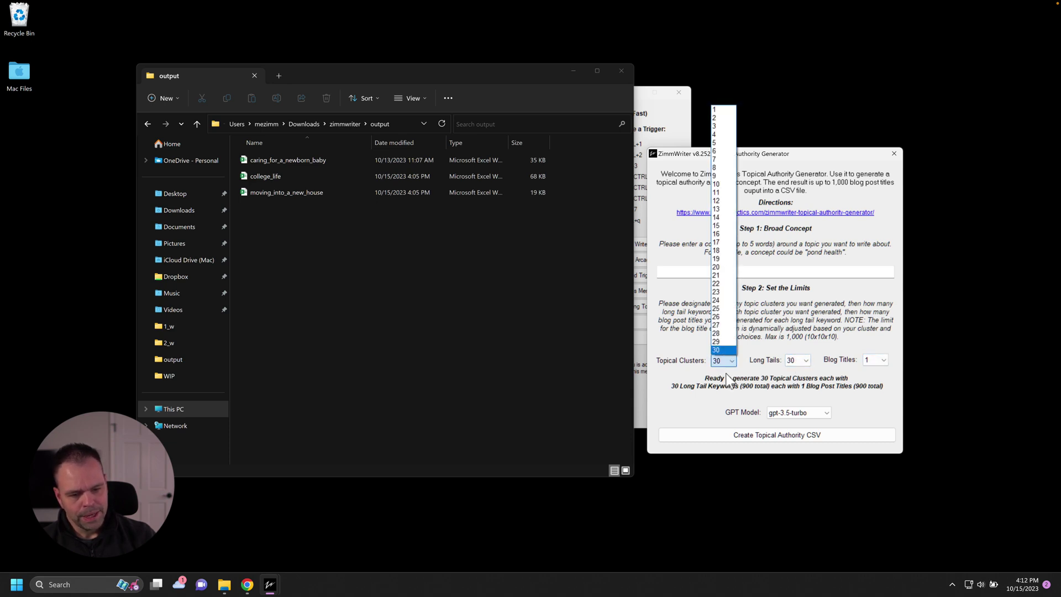
pyautogui.click(727, 184)
pyautogui.click(798, 360)
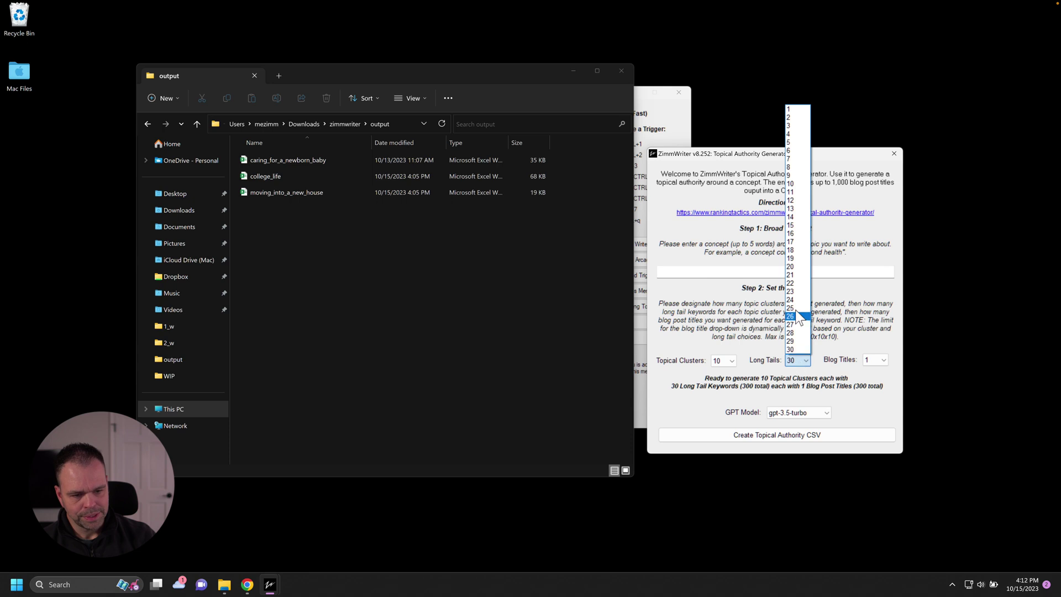
pyautogui.click(796, 309)
pyautogui.click(879, 360)
pyautogui.click(871, 403)
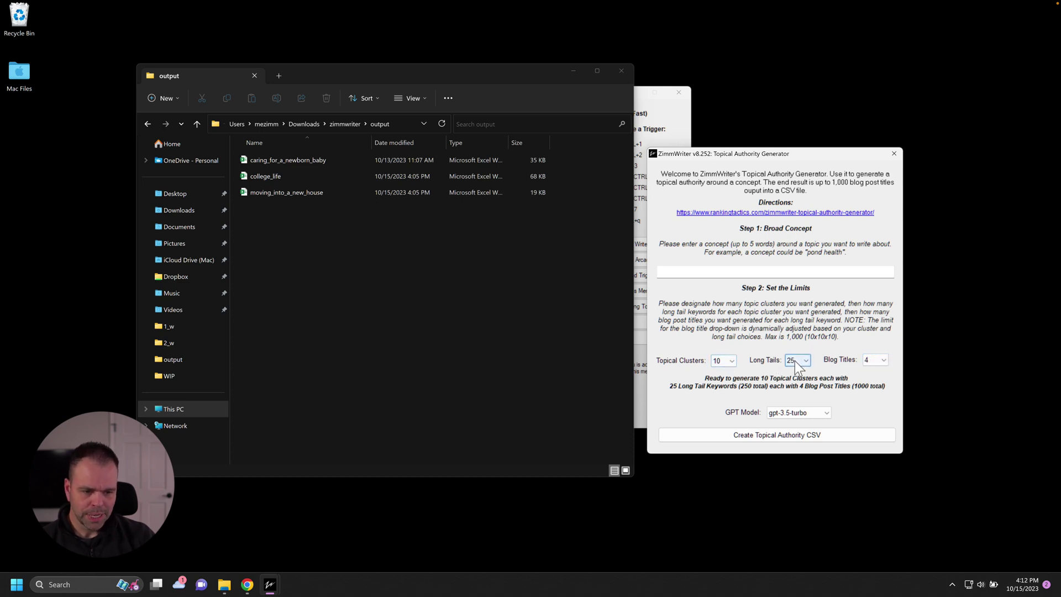
pyautogui.click(885, 360)
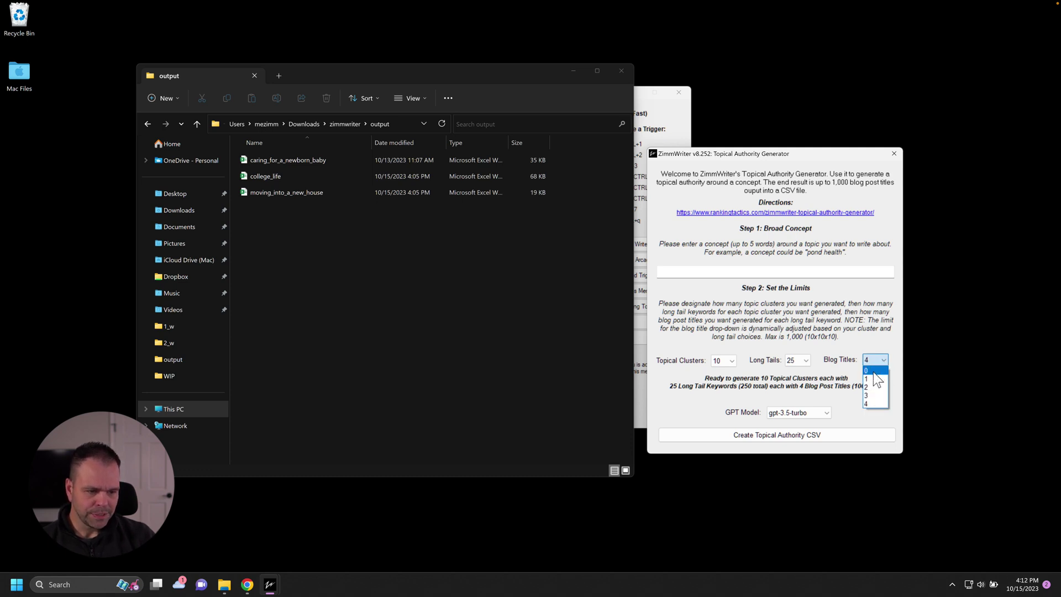
pyautogui.click(875, 370)
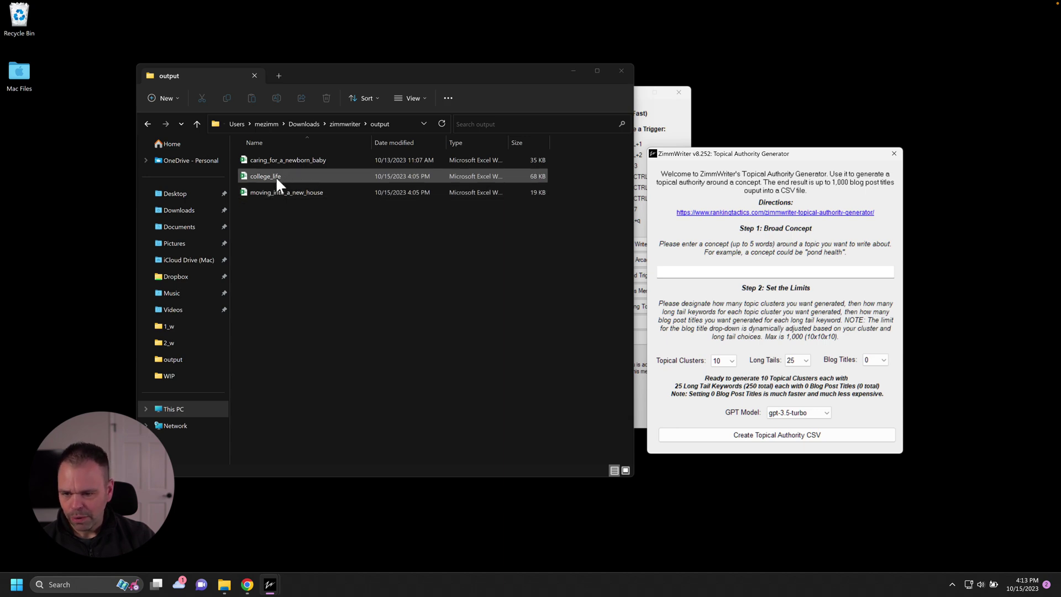
# - Open caring_for_a_newborn_baby from File Explorer in Excel
pyautogui.click(295, 160)
pyautogui.doubleClick(295, 160)
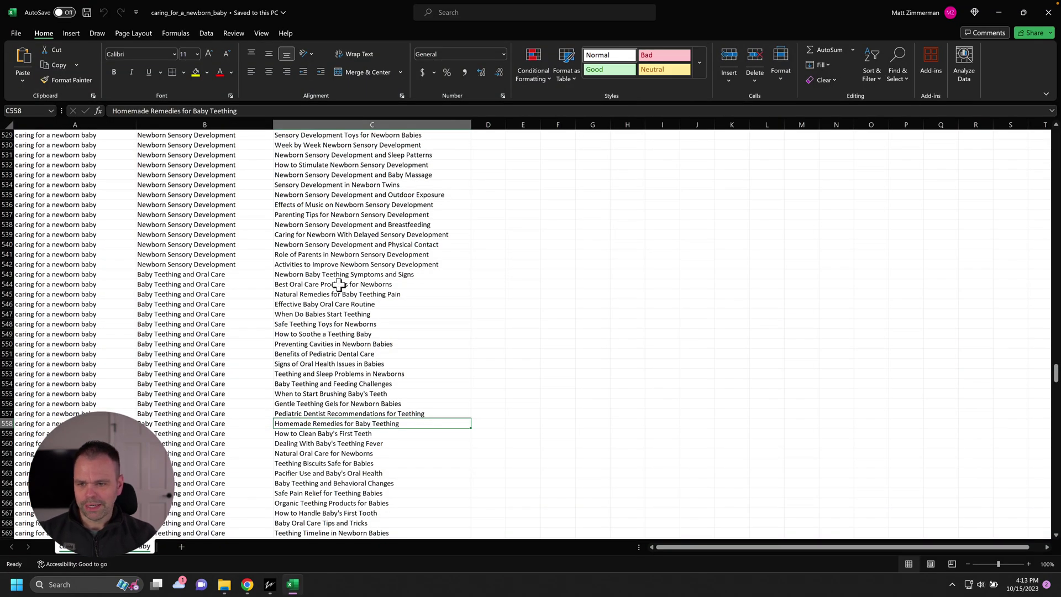
pyautogui.moveTo(1057, 294); pyautogui.dragTo(1055, 136)
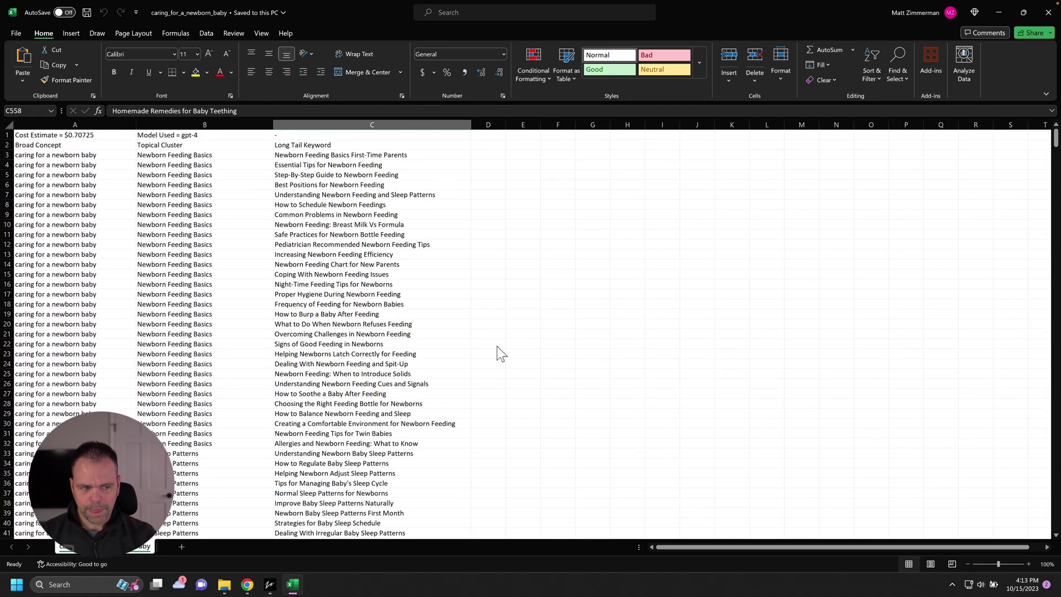
# - Review the A1 cost estimate, the empty column D and the Topical Cluster column B
pyautogui.click(95, 136)
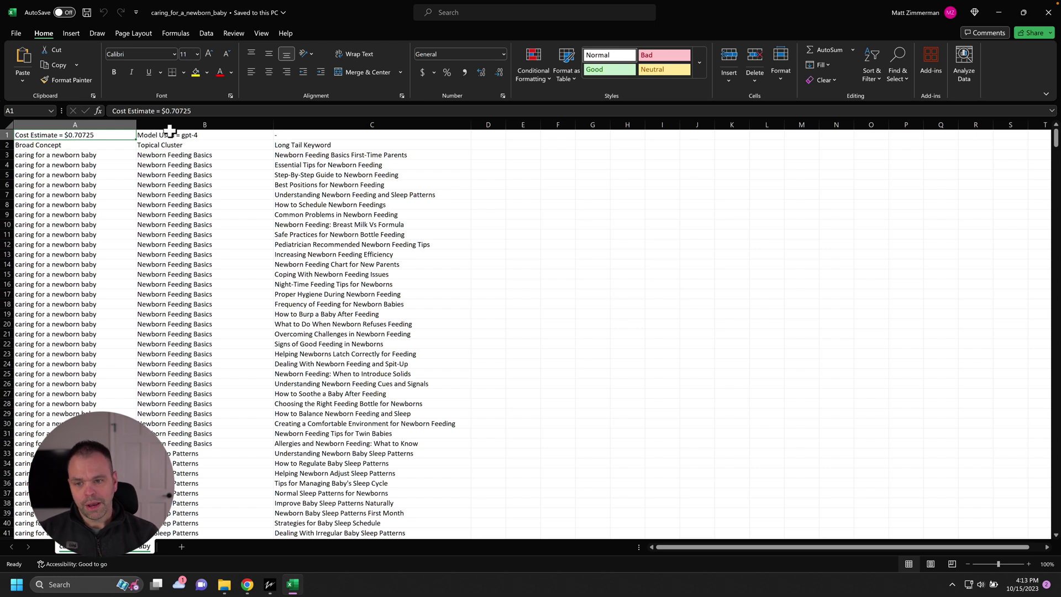
pyautogui.click(488, 123)
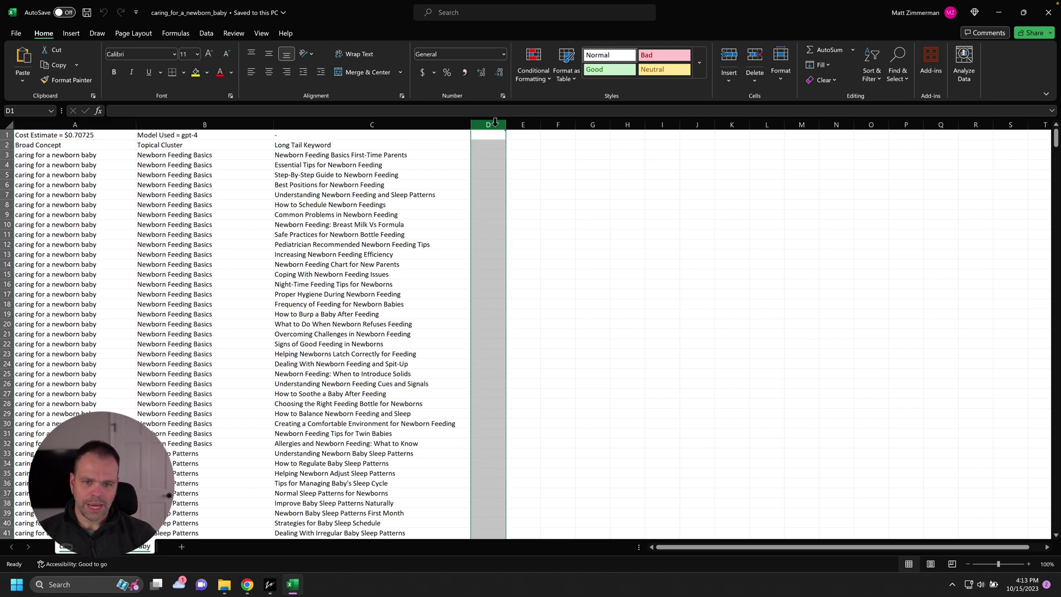
pyautogui.click(338, 145)
pyautogui.click(238, 125)
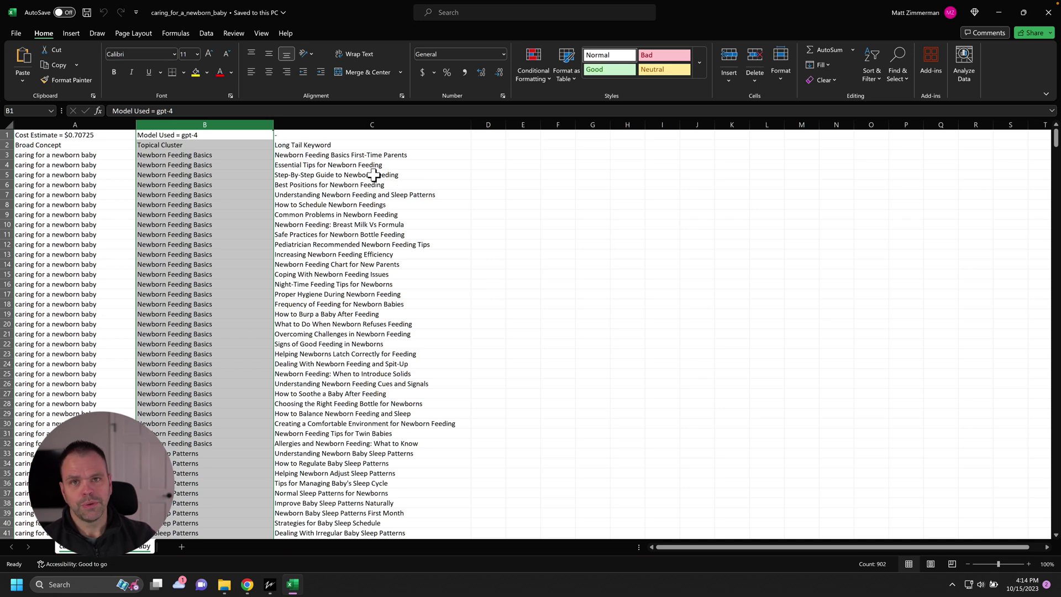
pyautogui.scroll(-20, 326, 329)
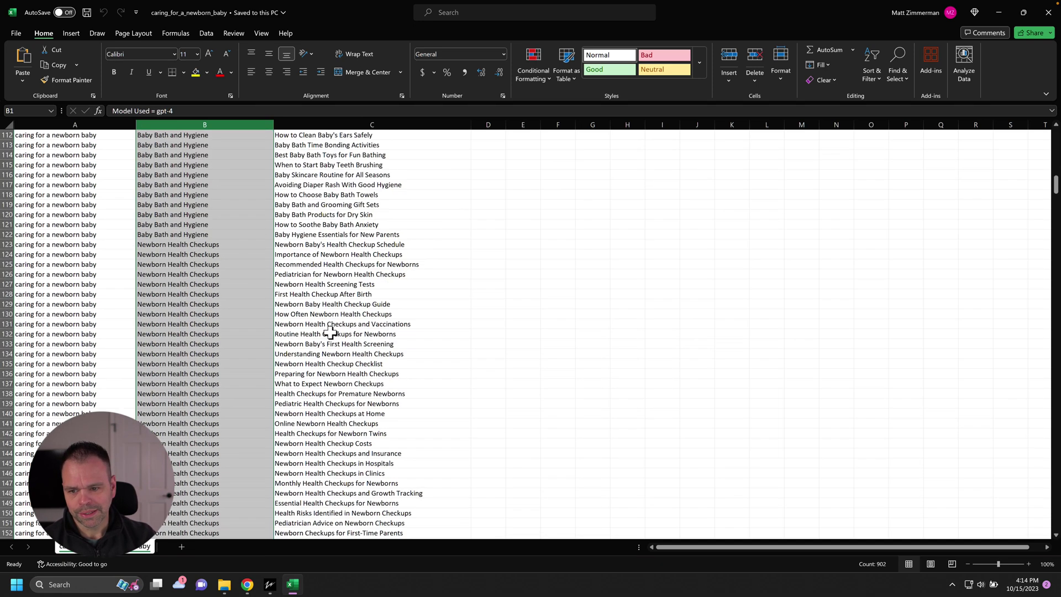
pyautogui.scroll(20, 330, 332)
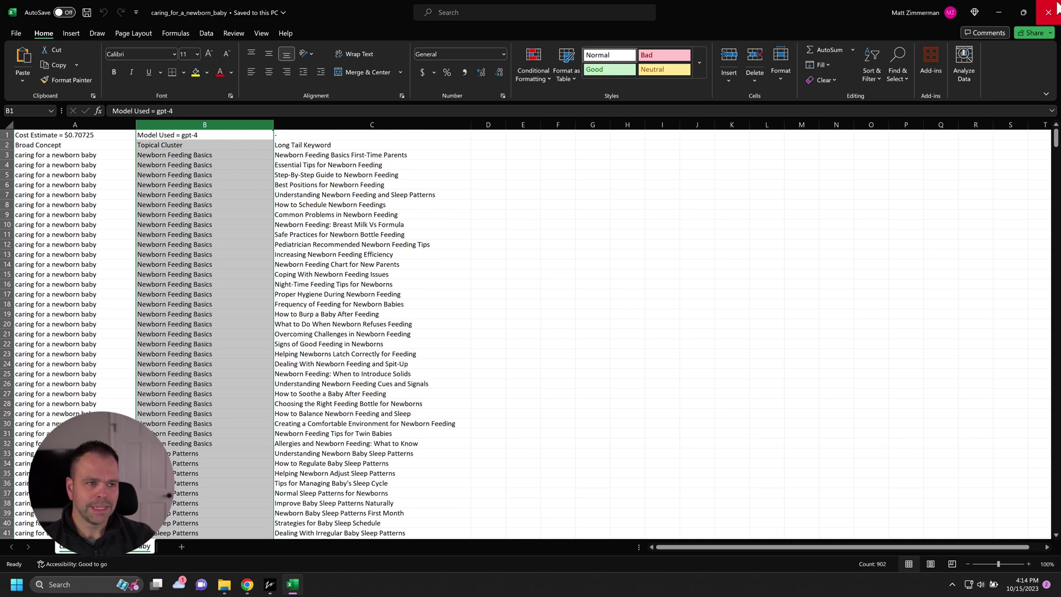
pyautogui.click(1050, 10)
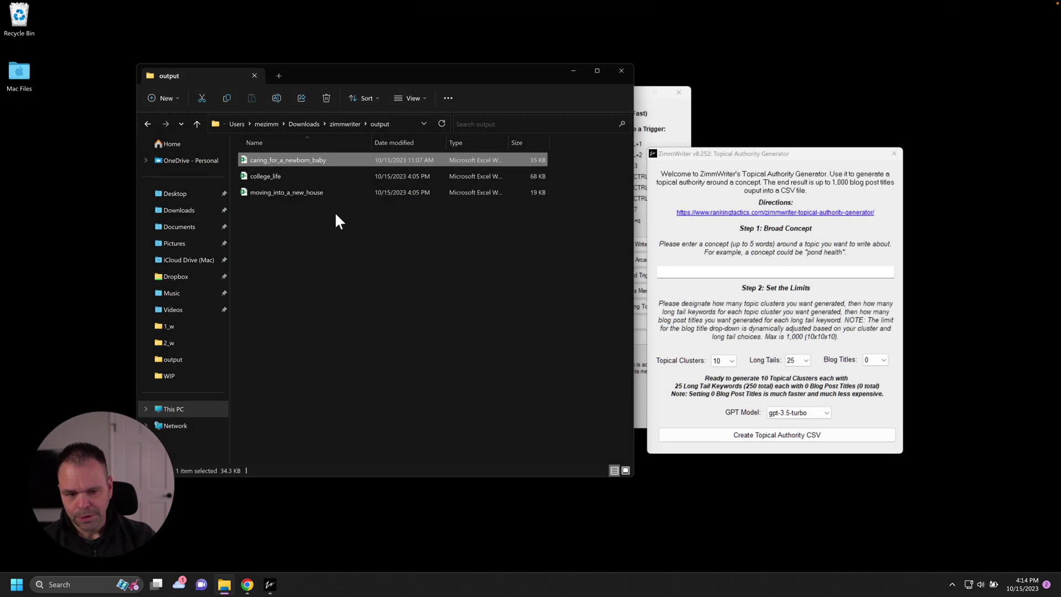
pyautogui.doubleClick(268, 177)
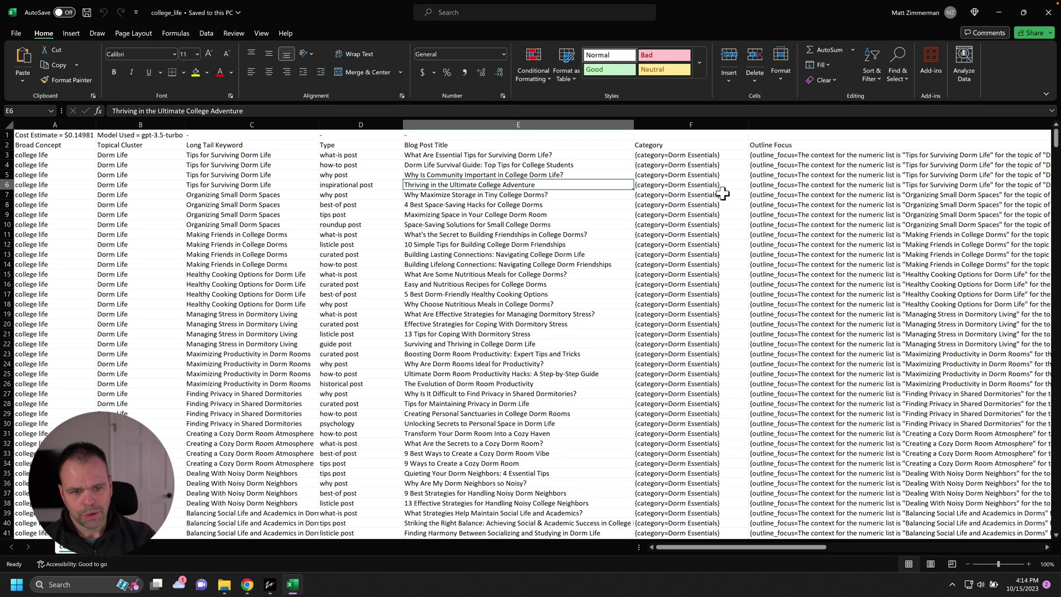
pyautogui.click(702, 124)
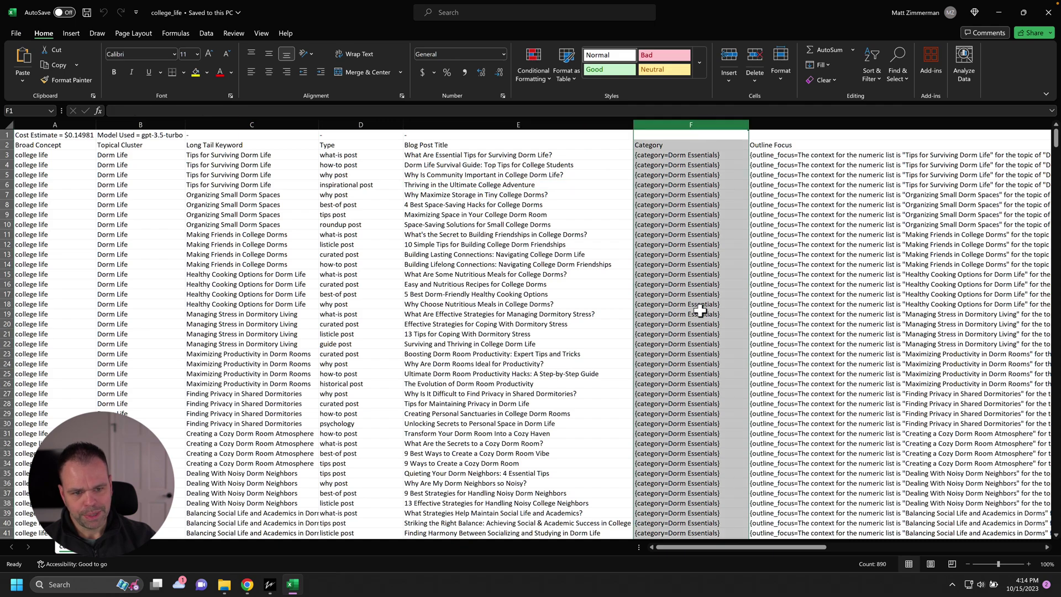
pyautogui.scroll(-15, 701, 365)
pyautogui.scroll(15, 699, 415)
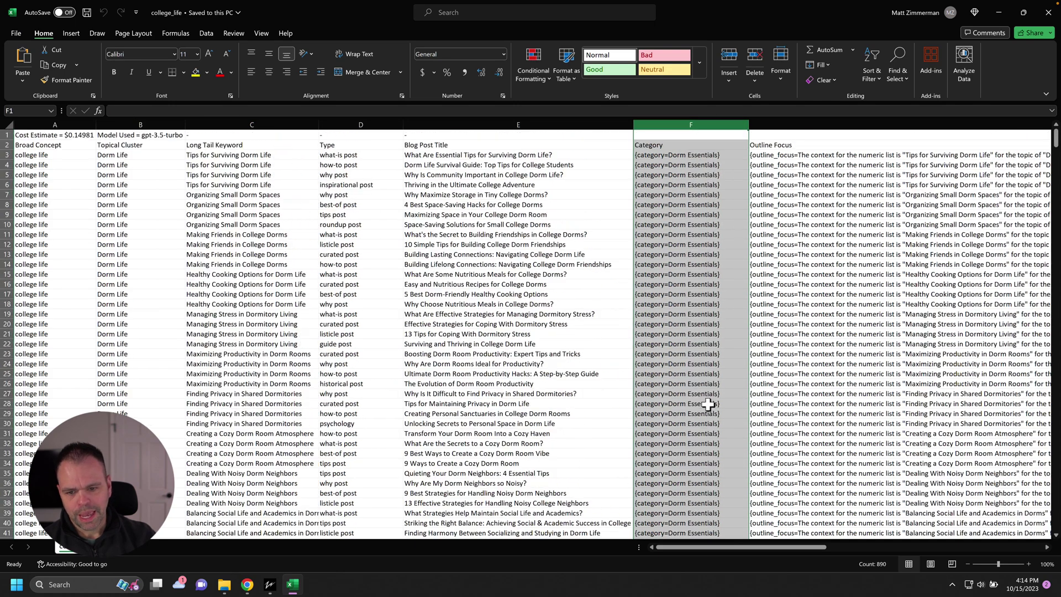
pyautogui.click(439, 125)
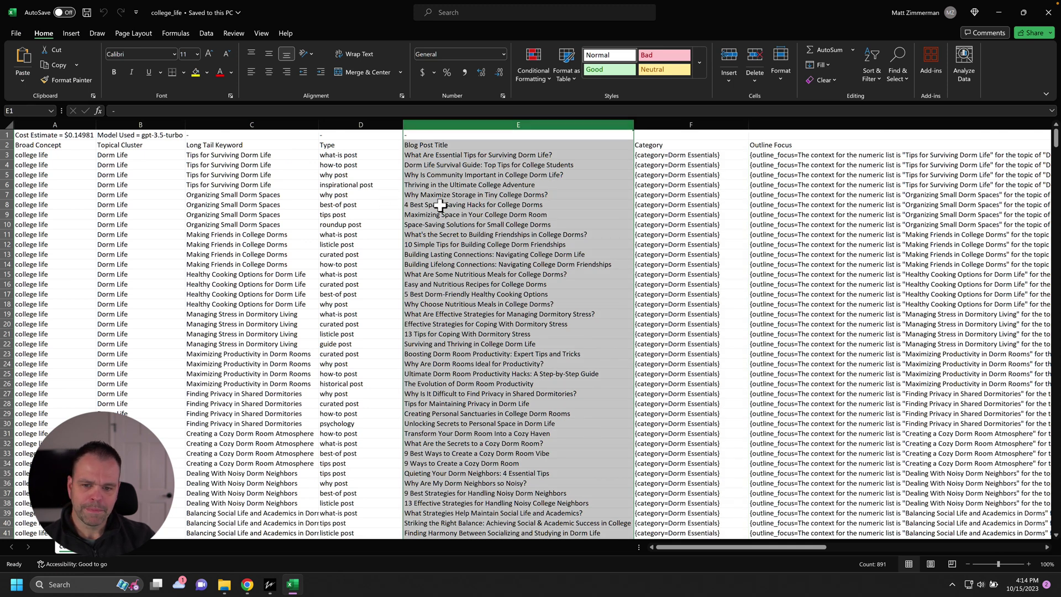
pyautogui.click(345, 275)
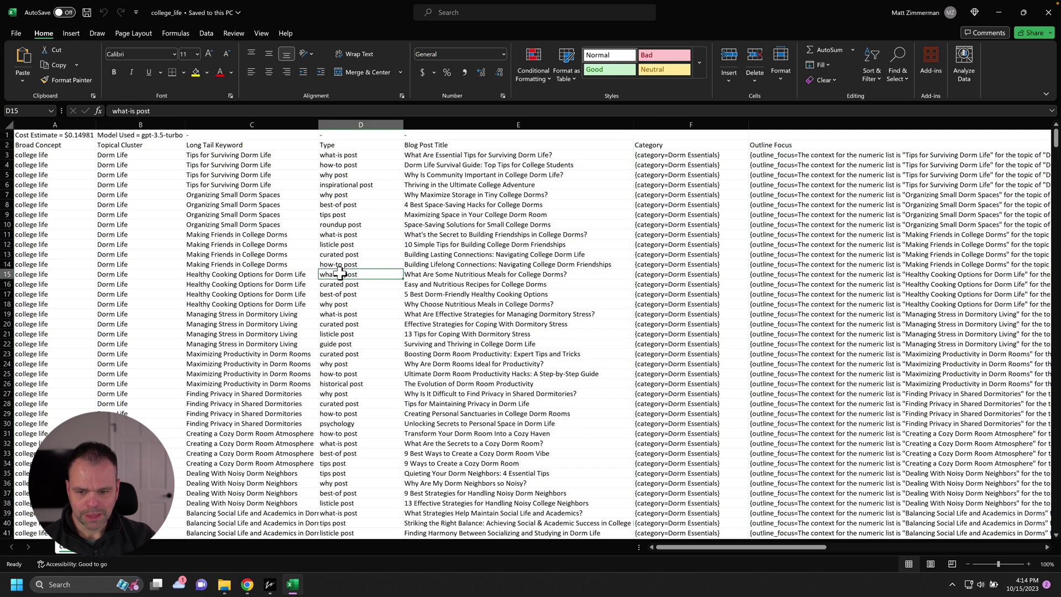
pyautogui.click(421, 275)
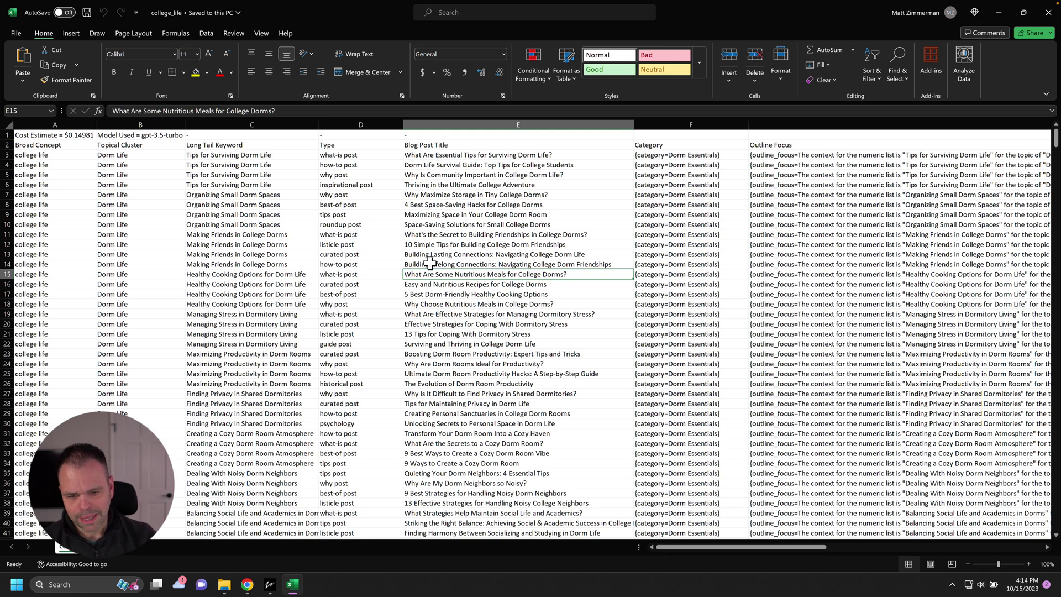
pyautogui.moveTo(429, 265); pyautogui.dragTo(368, 265)
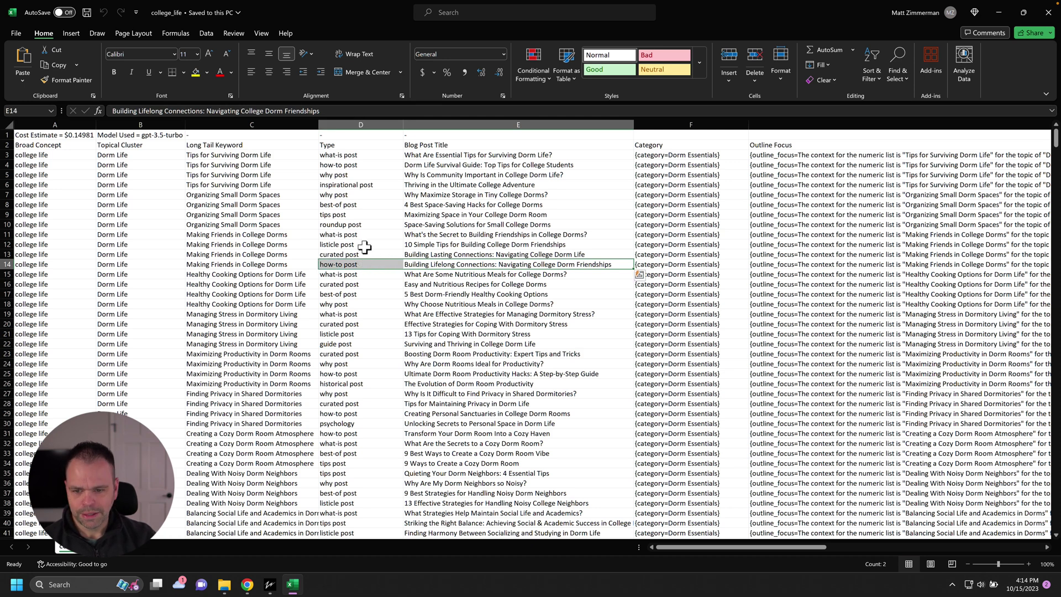
pyautogui.click(362, 244)
pyautogui.moveTo(395, 240); pyautogui.dragTo(438, 243)
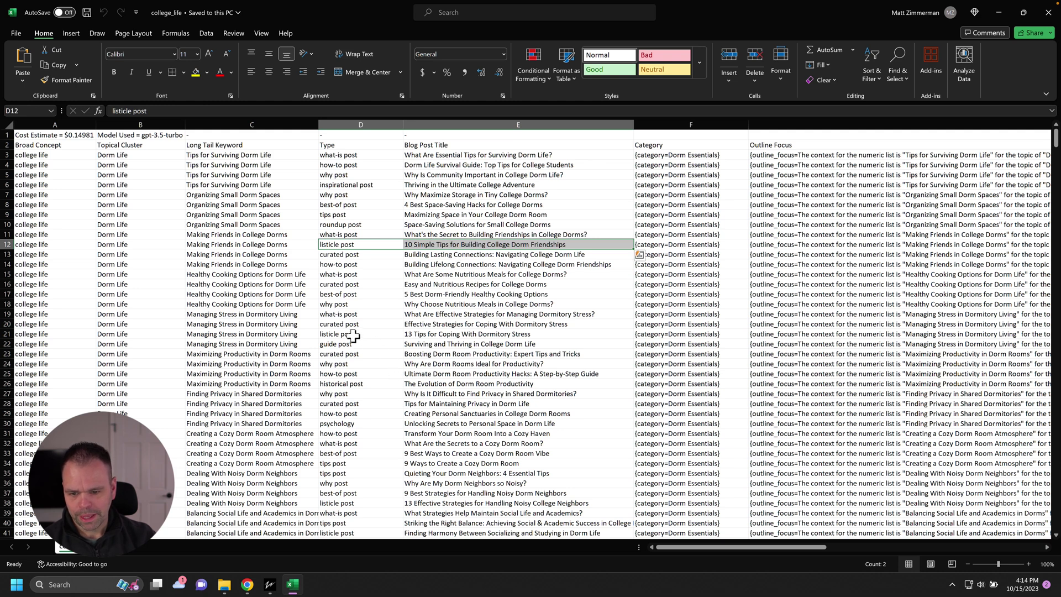
pyautogui.moveTo(342, 344); pyautogui.dragTo(454, 343)
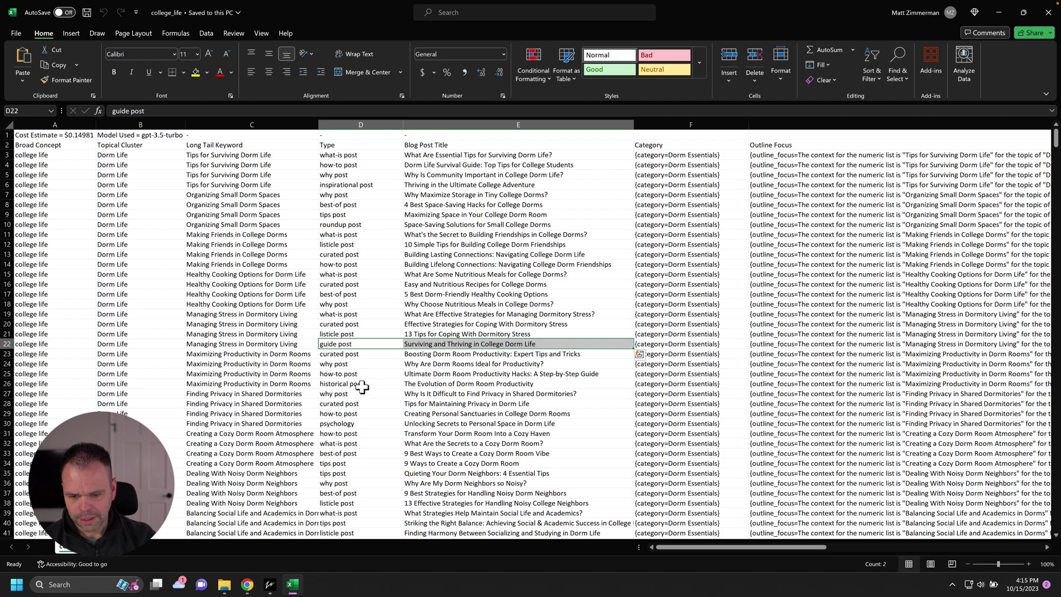
pyautogui.moveTo(358, 384); pyautogui.dragTo(420, 387)
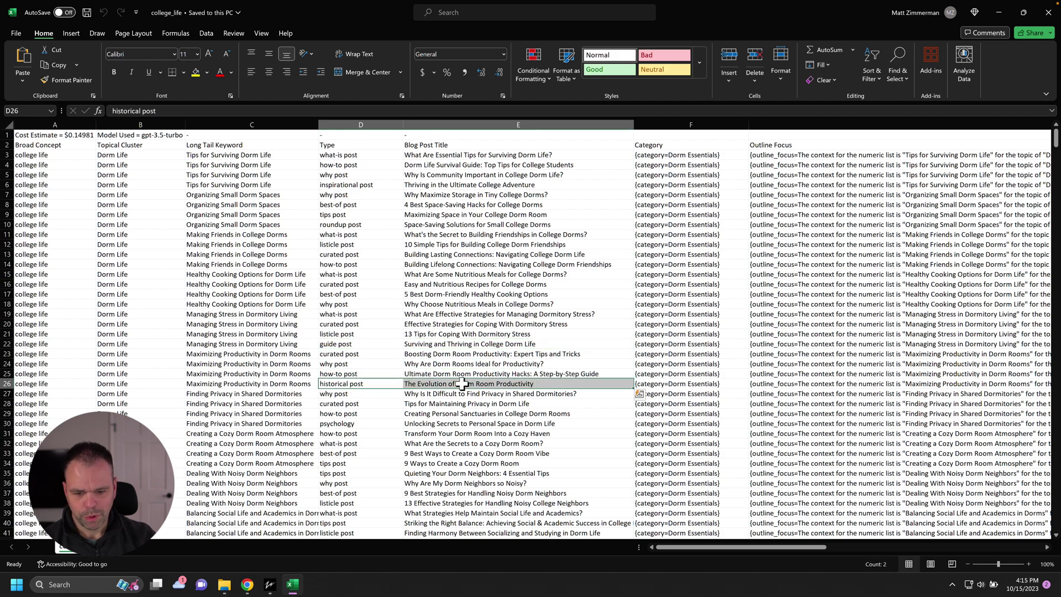
pyautogui.scroll(-12, 469, 395)
pyautogui.scroll(-10, 475, 425)
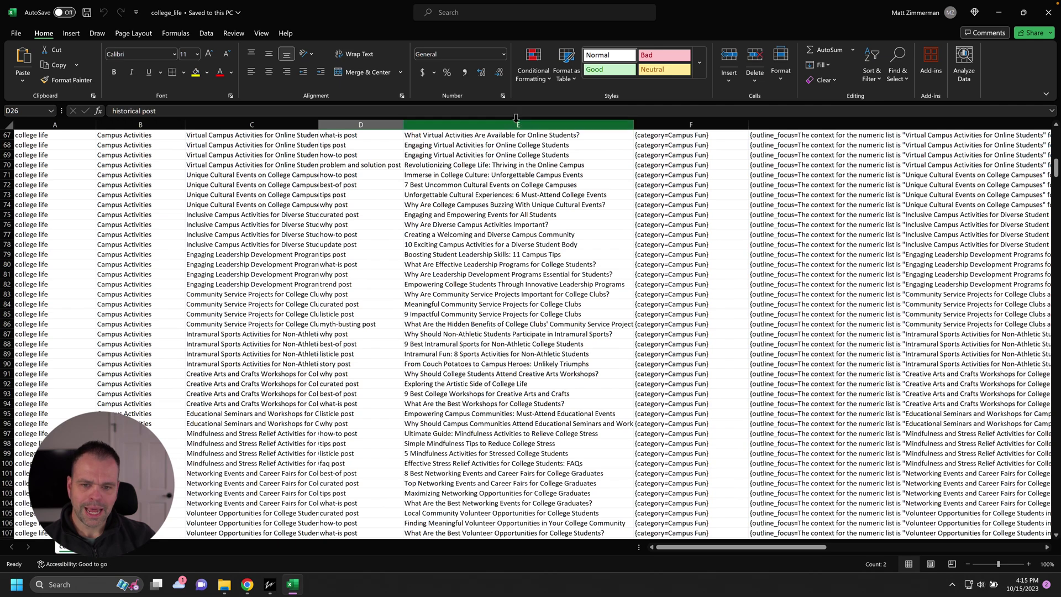
pyautogui.click(515, 124)
pyautogui.scroll(20, 520, 271)
pyautogui.scroll(1, 520, 271)
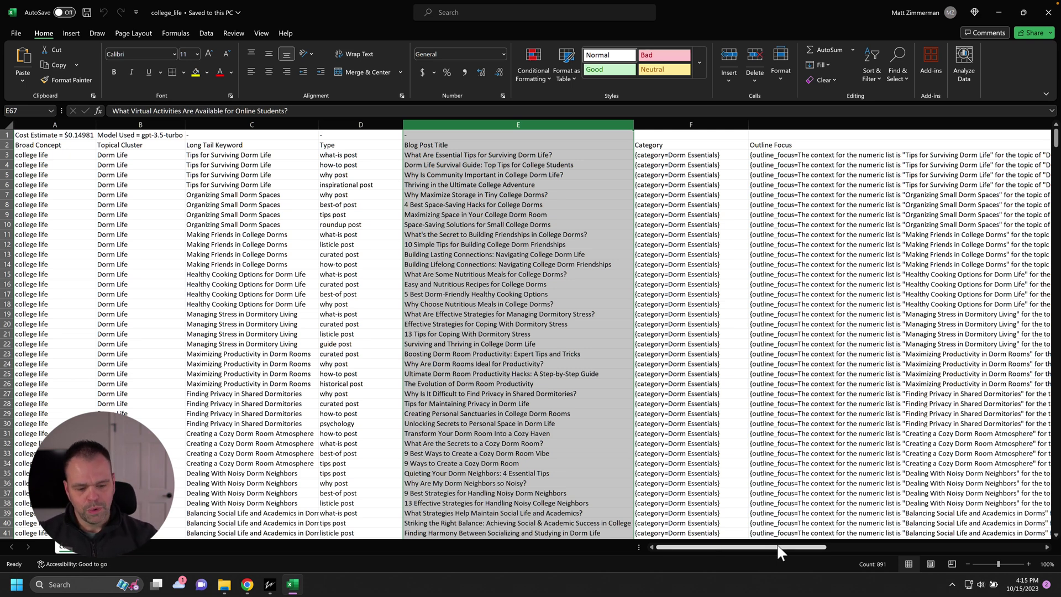
# - Delete the unwanted column E titles, including E6, E20 and E25
pyautogui.moveTo(777, 542); pyautogui.dragTo(799, 544)
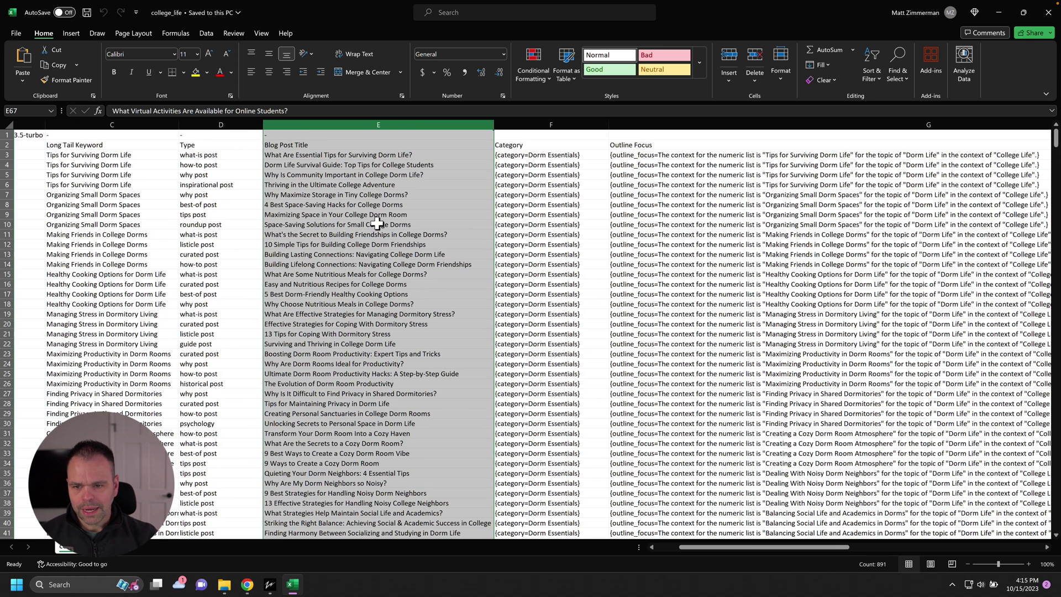
pyautogui.click(377, 187)
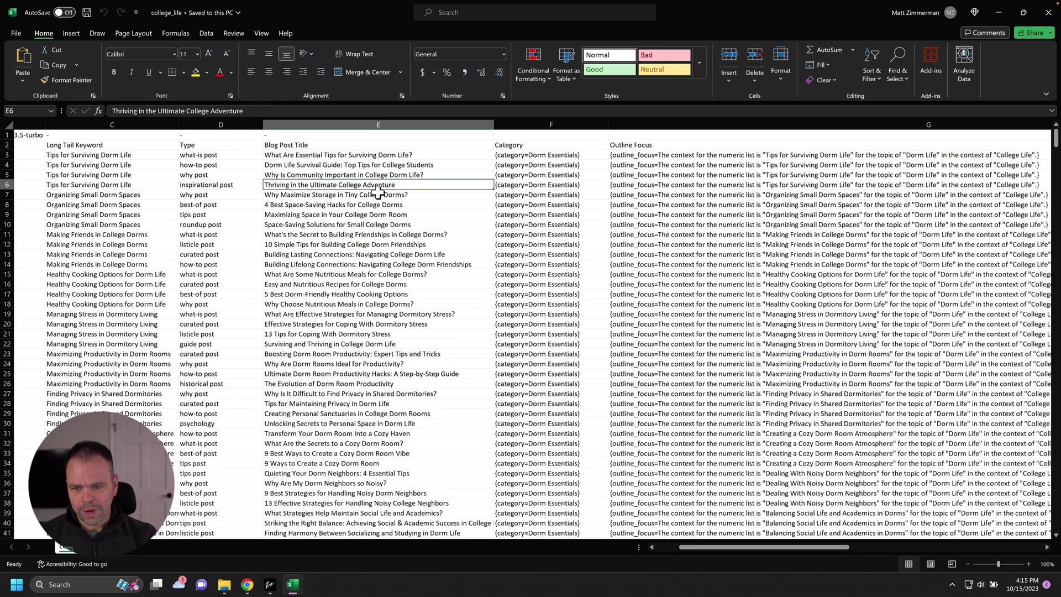
pyautogui.press('Delete')
pyautogui.click(331, 224)
pyautogui.press('Delete')
pyautogui.click(332, 423)
pyautogui.press('Delete')
pyautogui.click(342, 205)
pyautogui.click(356, 255)
pyautogui.press('Delete')
pyautogui.click(347, 323)
pyautogui.press('Delete')
pyautogui.click(351, 354)
pyautogui.press('Delete')
pyautogui.click(354, 373)
pyautogui.press('Delete')
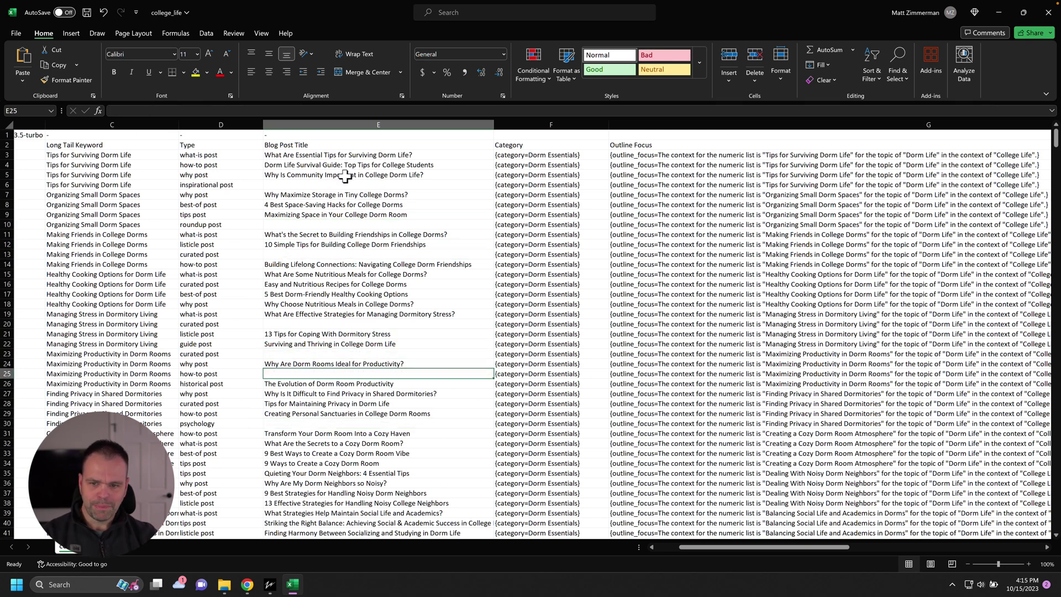
# - Copy the remaining titles in E3:E30
pyautogui.moveTo(351, 157); pyautogui.dragTo(395, 416)
pyautogui.click(366, 155)
pyautogui.hotkey('shift', 'Down')
pyautogui.hotkey('shift', 'Down')
pyautogui.hotkey('shift', 'Down')
pyautogui.hotkey('ctrl', 'c')
pyautogui.moveTo(366, 155); pyautogui.dragTo(382, 428)
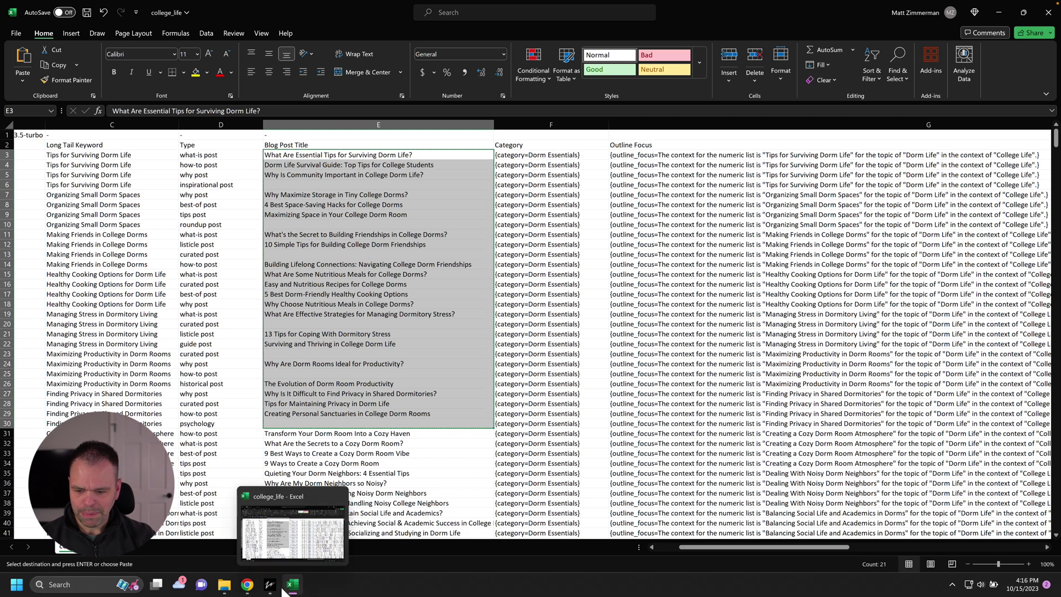
# - Paste the 21 titles into the Bulk Blog Writer and check its confirmation count without starting
pyautogui.click(277, 548)
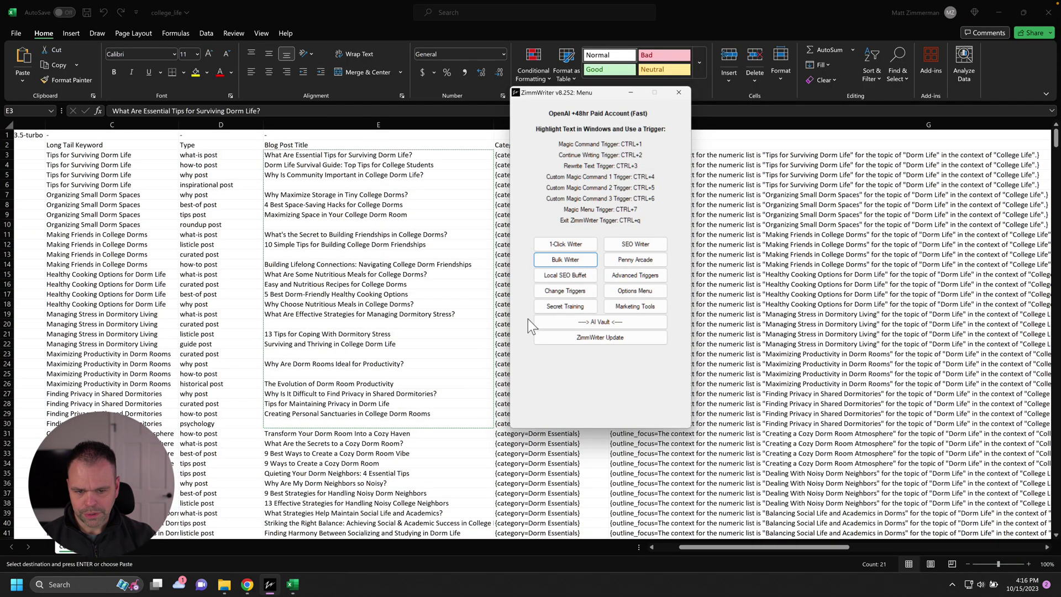
pyautogui.click(585, 260)
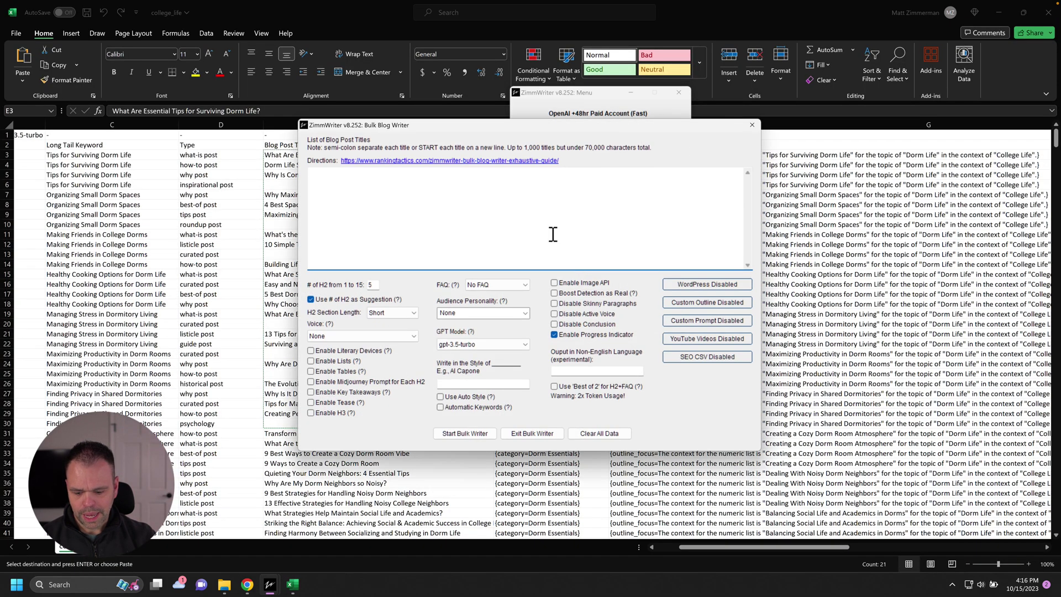
pyautogui.click(553, 234)
pyautogui.hotkey('ctrl', 'v')
pyautogui.scroll(5, 475, 232)
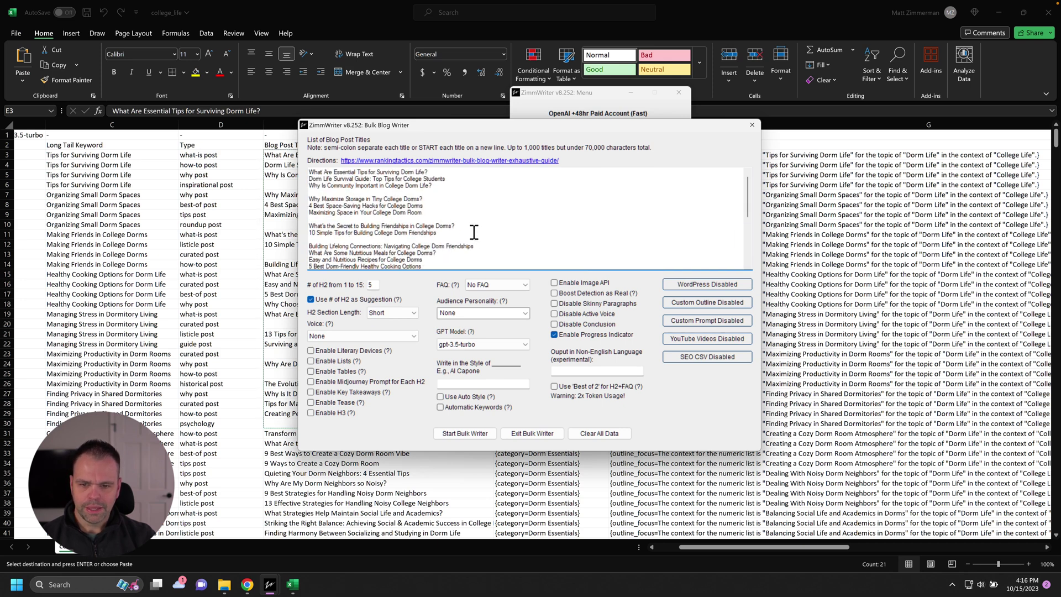
pyautogui.scroll(-5, 442, 230)
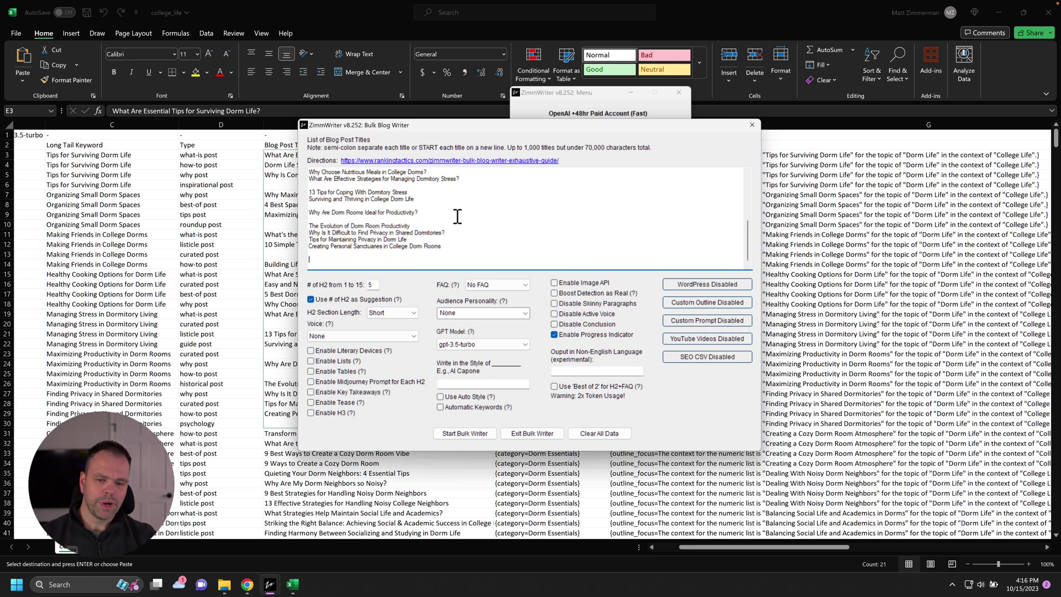
pyautogui.click(464, 434)
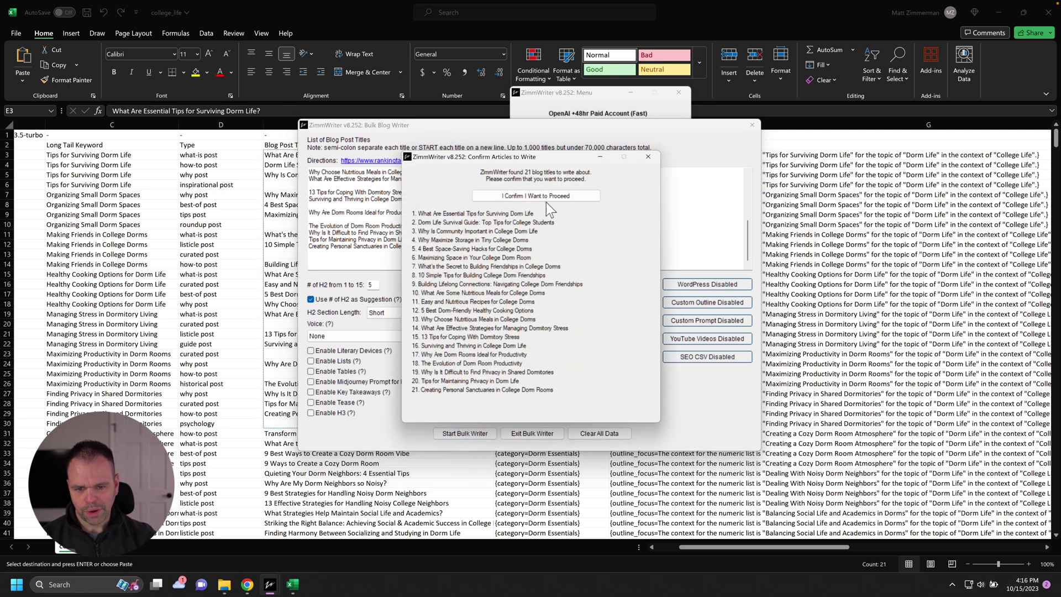
pyautogui.press('Return')
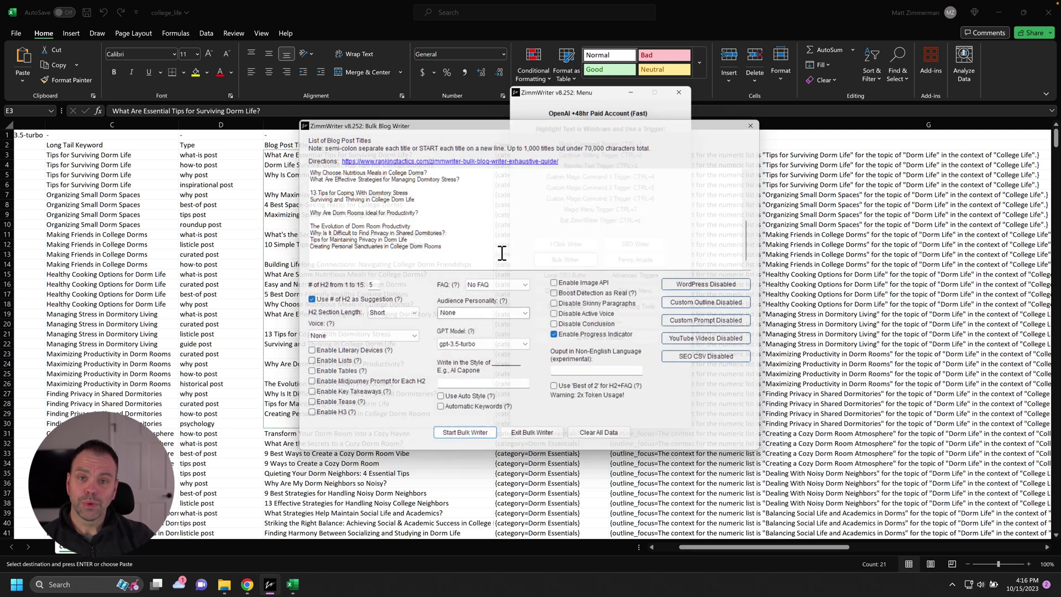
# - Copy four chosen titles from column E, starting with E35 and ending at E52
pyautogui.scroll(-6, 391, 290)
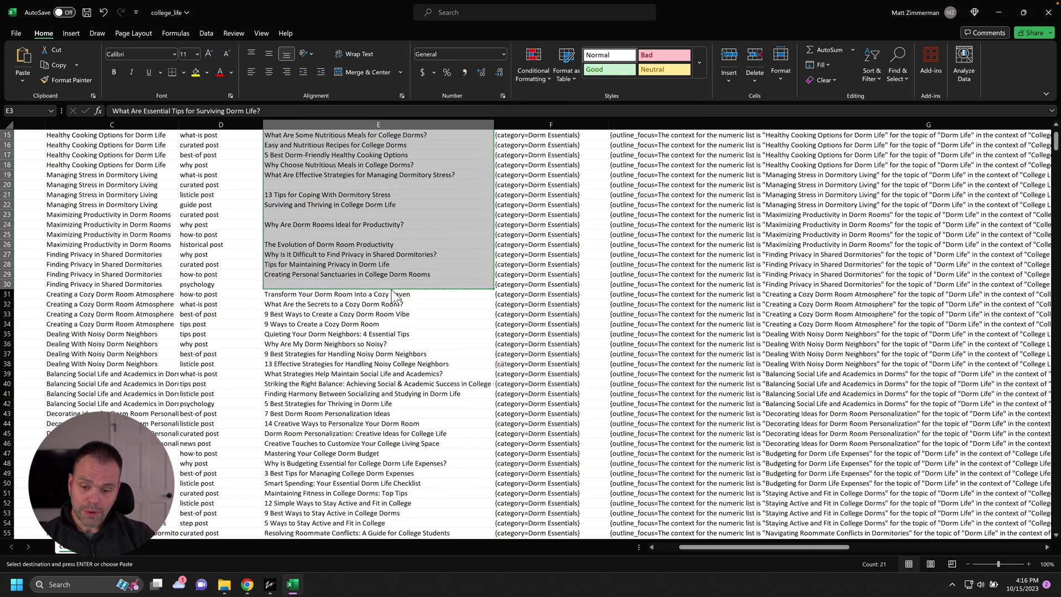
pyautogui.click(357, 264)
pyautogui.keyDown('ctrl'); pyautogui.click(342, 354); pyautogui.keyUp('ctrl')
pyautogui.moveTo(348, 444); pyautogui.dragTo(348, 453)
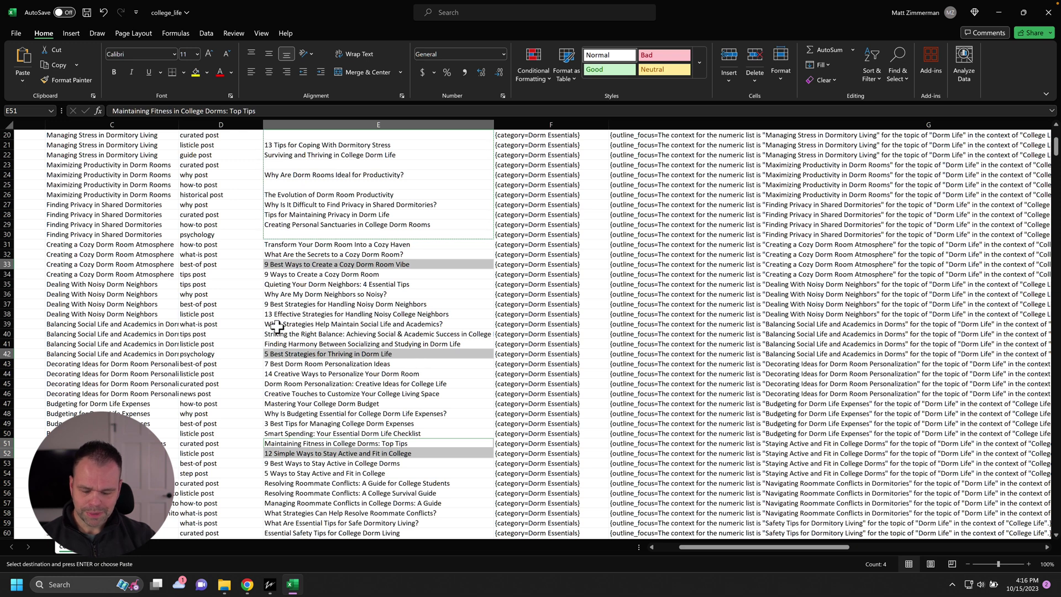
pyautogui.click(338, 285)
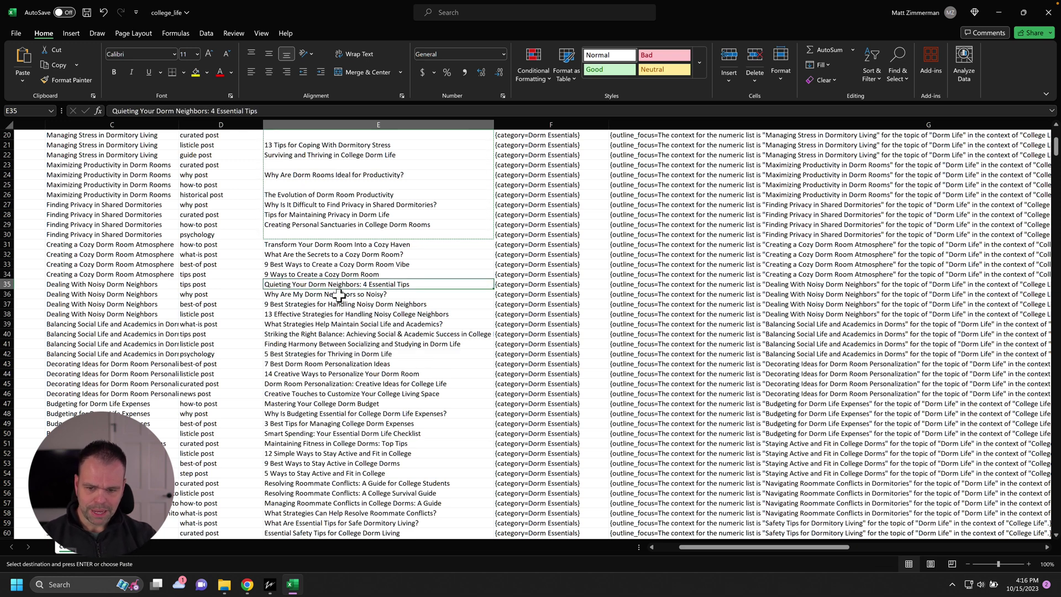
pyautogui.keyDown('ctrl'); pyautogui.click(362, 343); pyautogui.keyUp('ctrl')
pyautogui.keyDown('ctrl'); pyautogui.click(357, 403); pyautogui.keyUp('ctrl')
pyautogui.keyDown('ctrl'); pyautogui.click(359, 455); pyautogui.keyUp('ctrl')
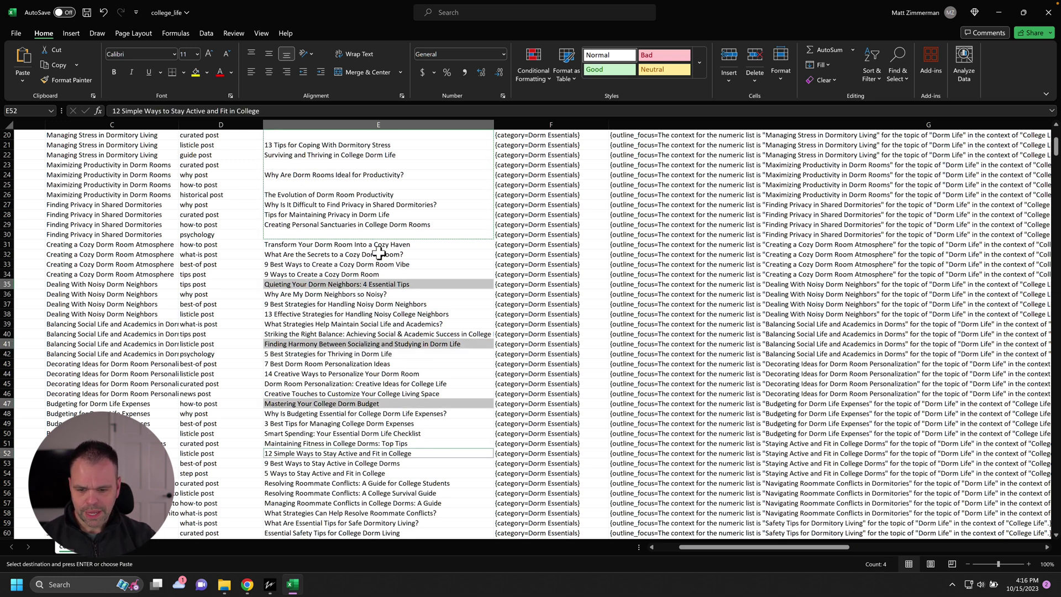
pyautogui.hotkey('ctrl', 'c')
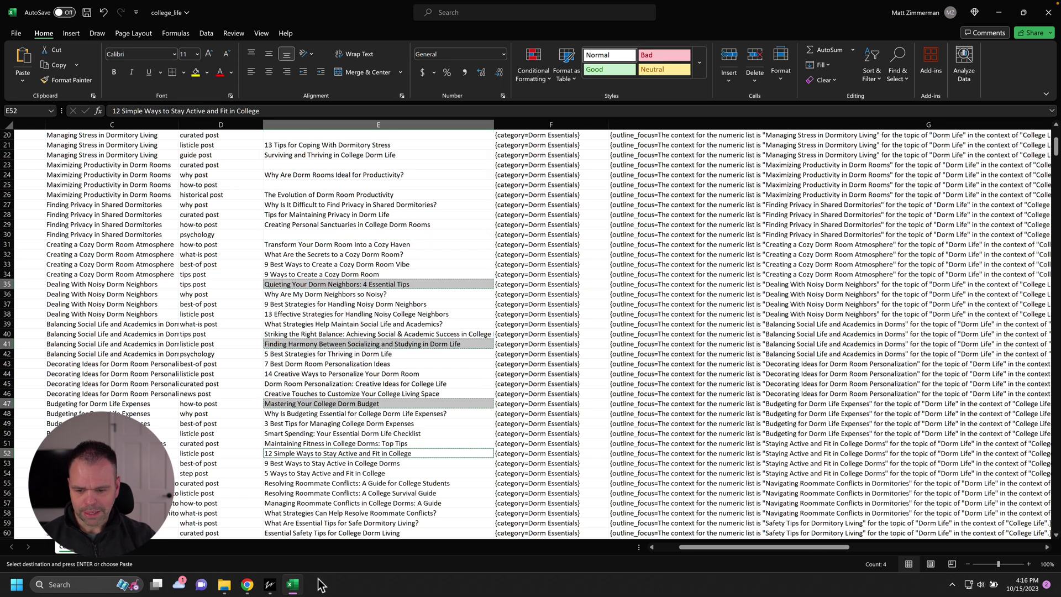
# - Paste the four titles into column A of a new blank sheet
pyautogui.hotkey('ctrl', '7')
pyautogui.click(565, 259)
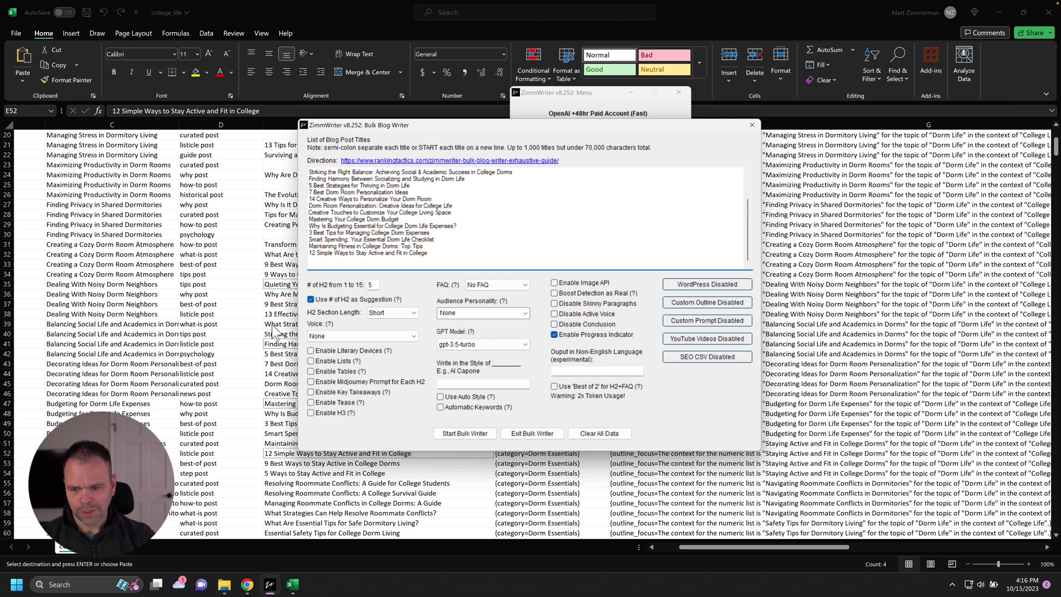
pyautogui.click(126, 550)
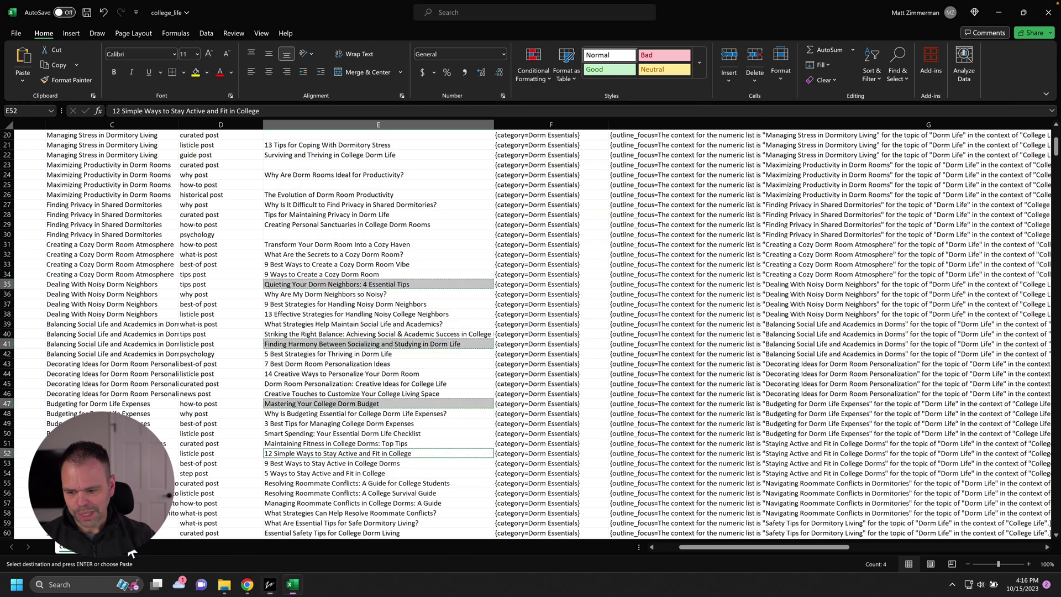
pyautogui.click(127, 547)
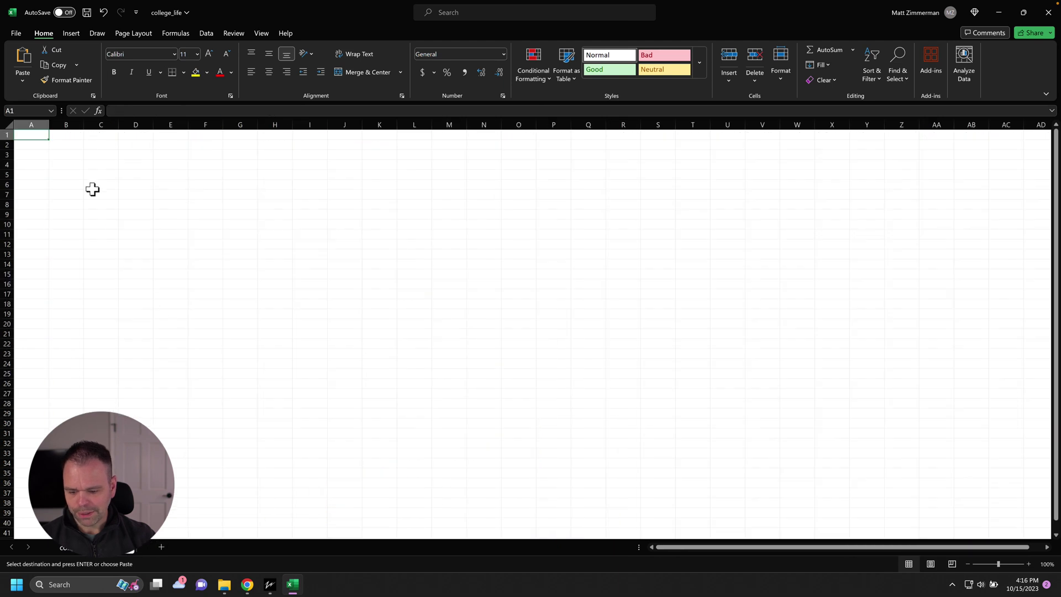
pyautogui.hotkey('ctrl', 'v')
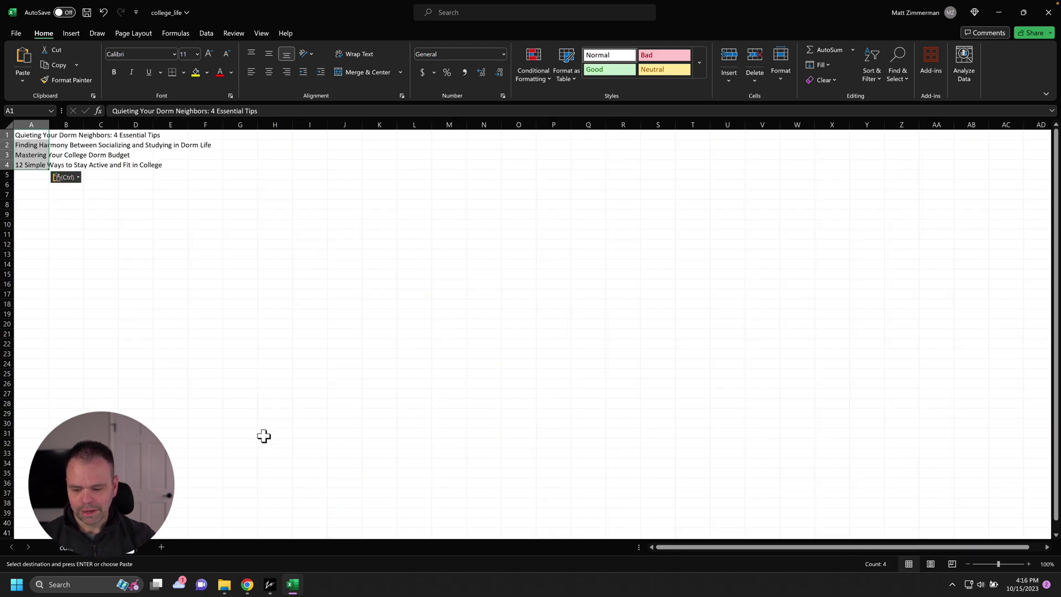
# - Replace the Bulk Blog Writer's title list with the four titles, then return to the blog titles sheet
pyautogui.moveTo(270, 584)
pyautogui.click(296, 525)
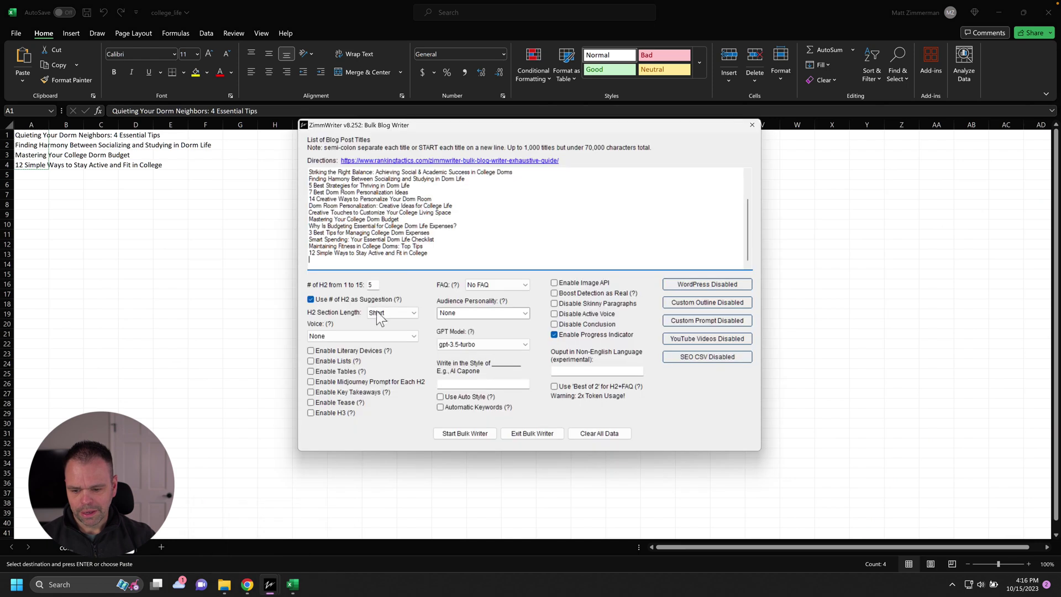
pyautogui.hotkey('ctrl', 'a')
pyautogui.hotkey('ctrl', 'v')
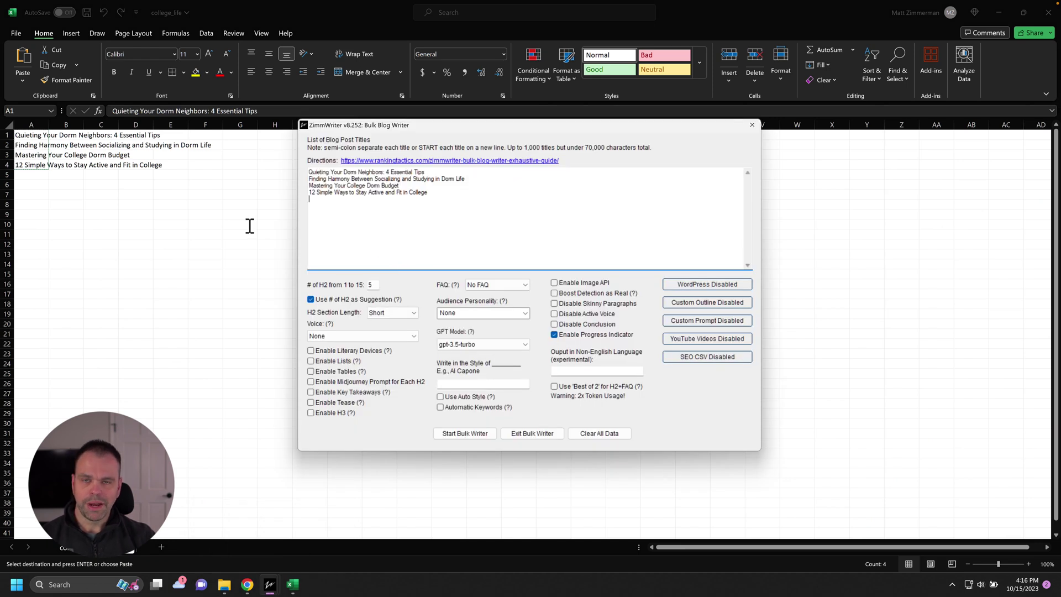
pyautogui.hotkey('alt', 'Tab')
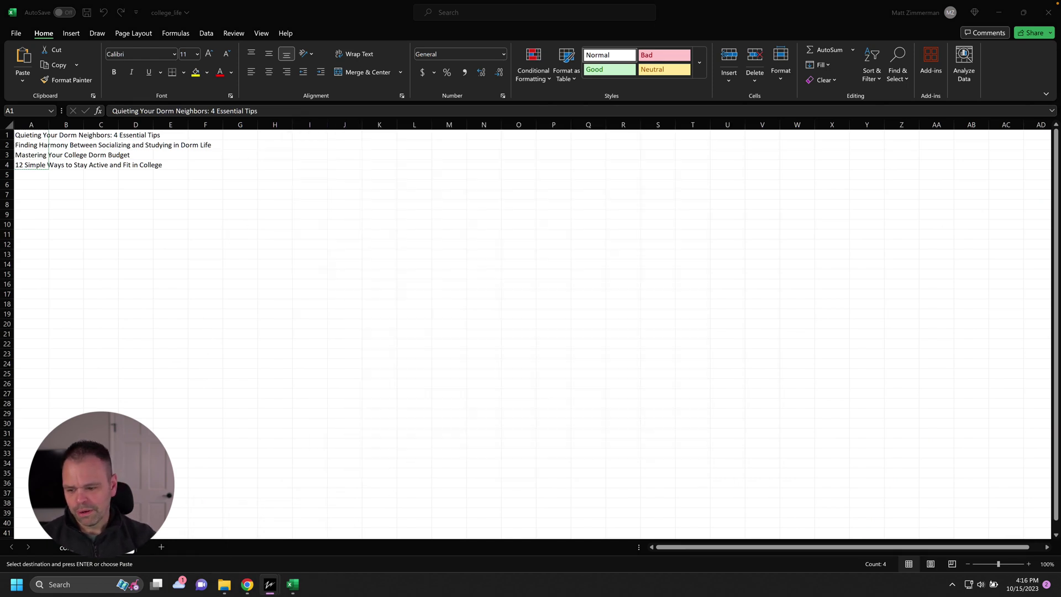
pyautogui.hotkey('ctrl', 'pagedown')
# - Cut 'Quieting Your Dorm Neighbors: 4 Essential Tips' out of the Bulk Writer title list
pyautogui.click(372, 324)
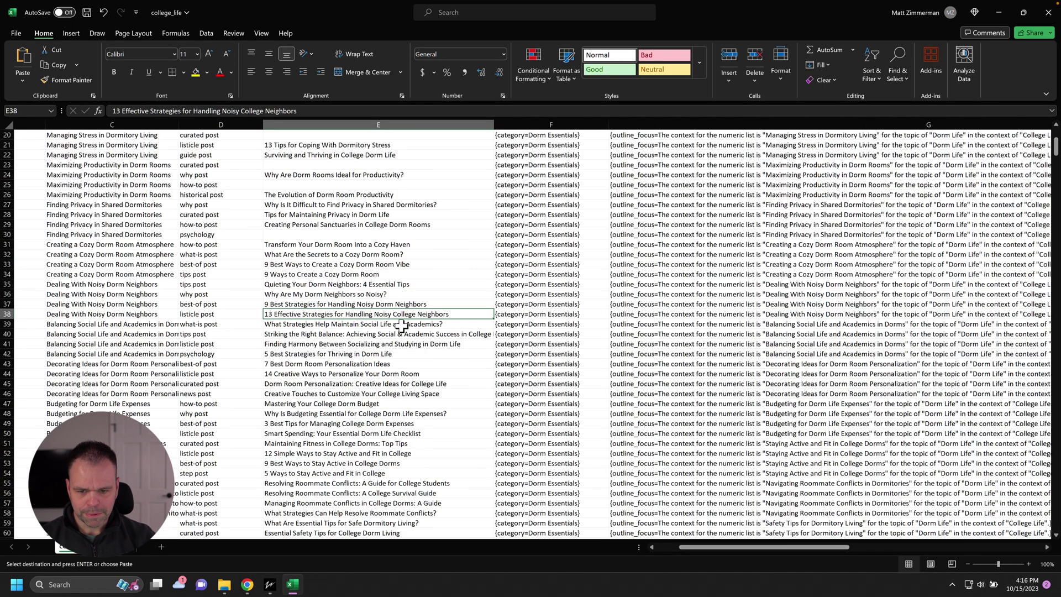
pyautogui.scroll(6, 405, 359)
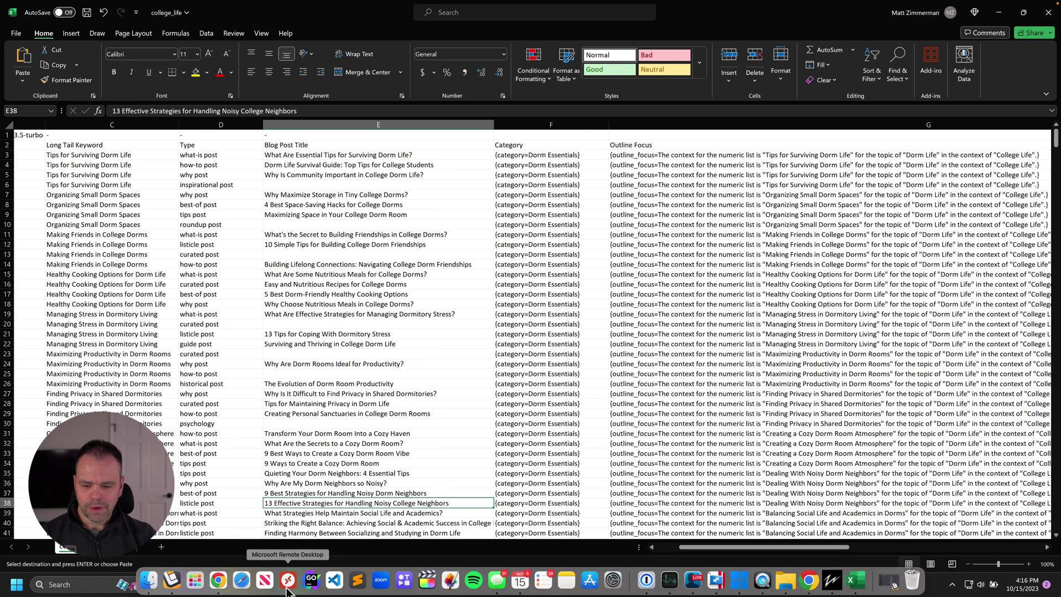
pyautogui.click(270, 584)
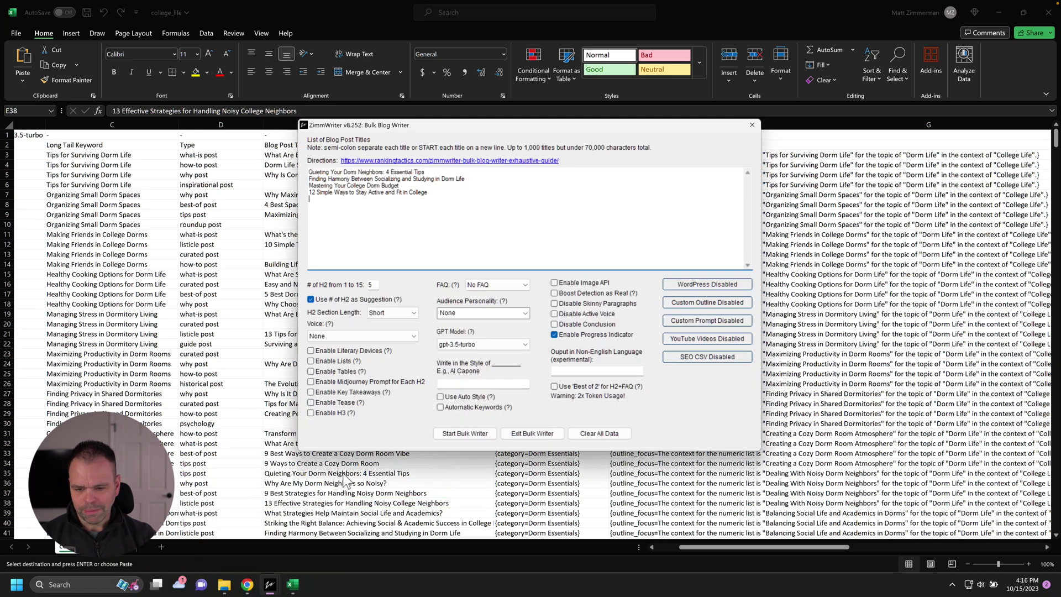
pyautogui.moveTo(428, 172); pyautogui.dragTo(252, 158)
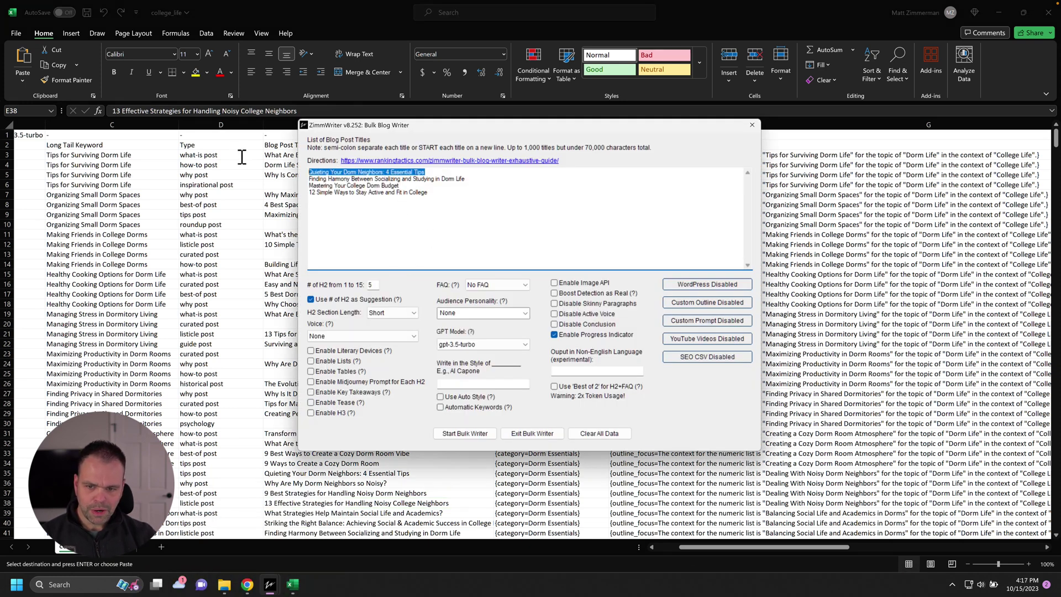
pyautogui.hotkey('ctrl', 'x')
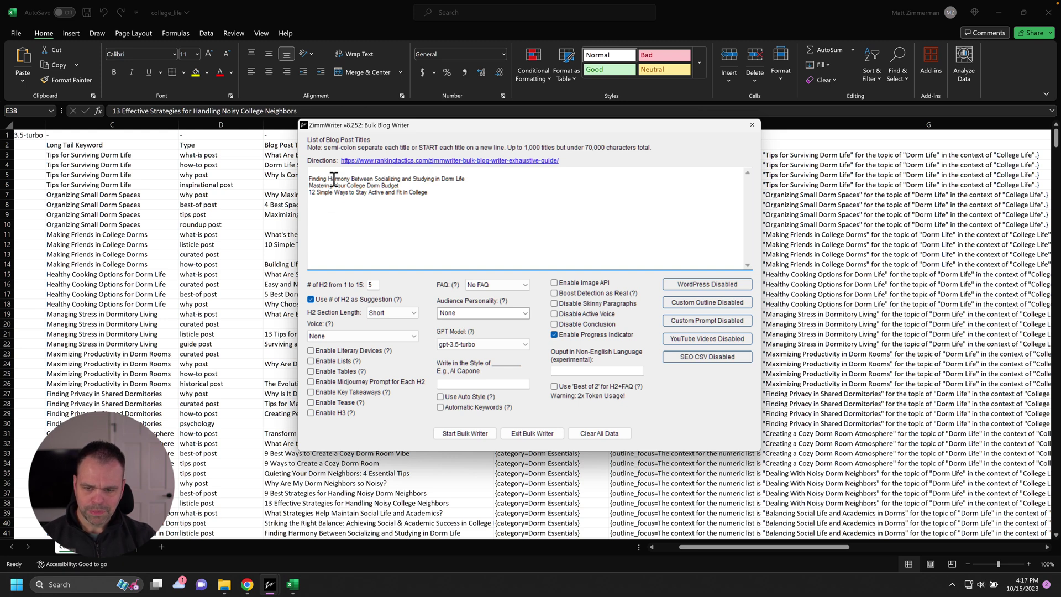
pyautogui.click(532, 433)
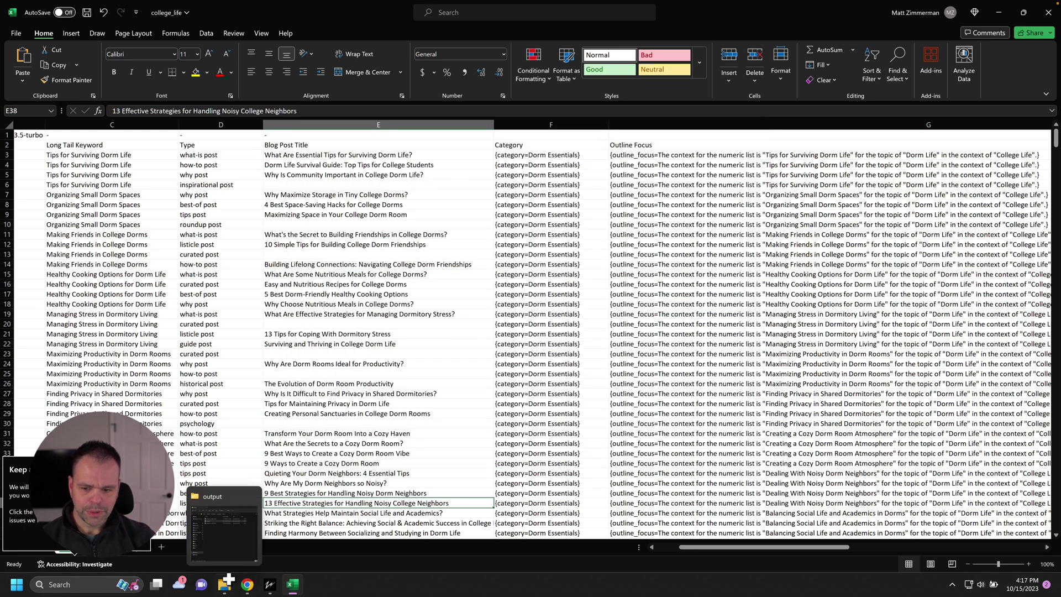
# - Paste that title into the SEO Blog Writer's Step 1 blog post title field
pyautogui.click(270, 584)
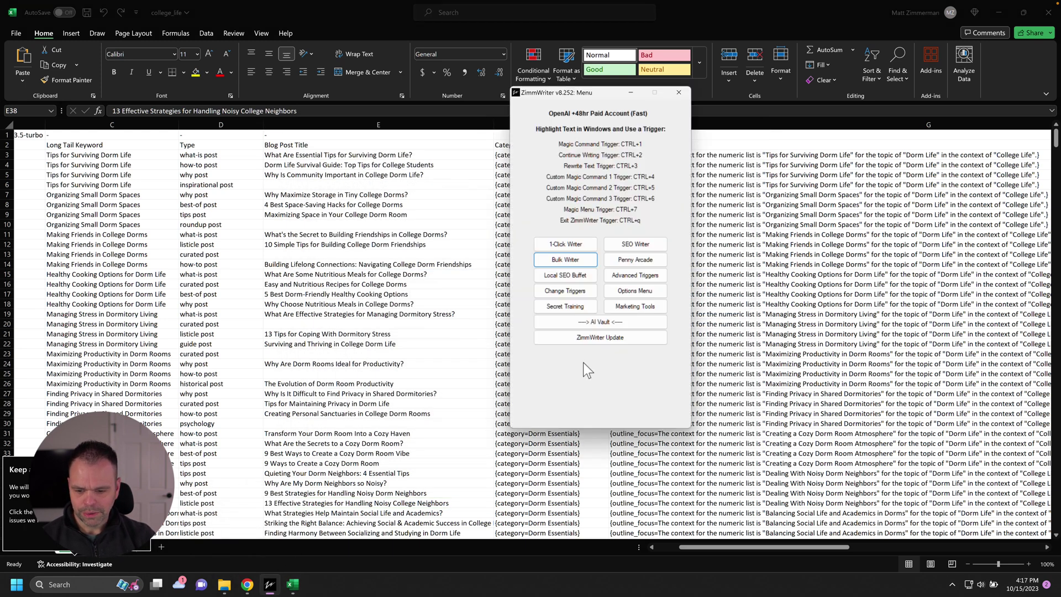
pyautogui.click(641, 246)
pyautogui.click(569, 131)
pyautogui.hotkey('ctrl', 'v')
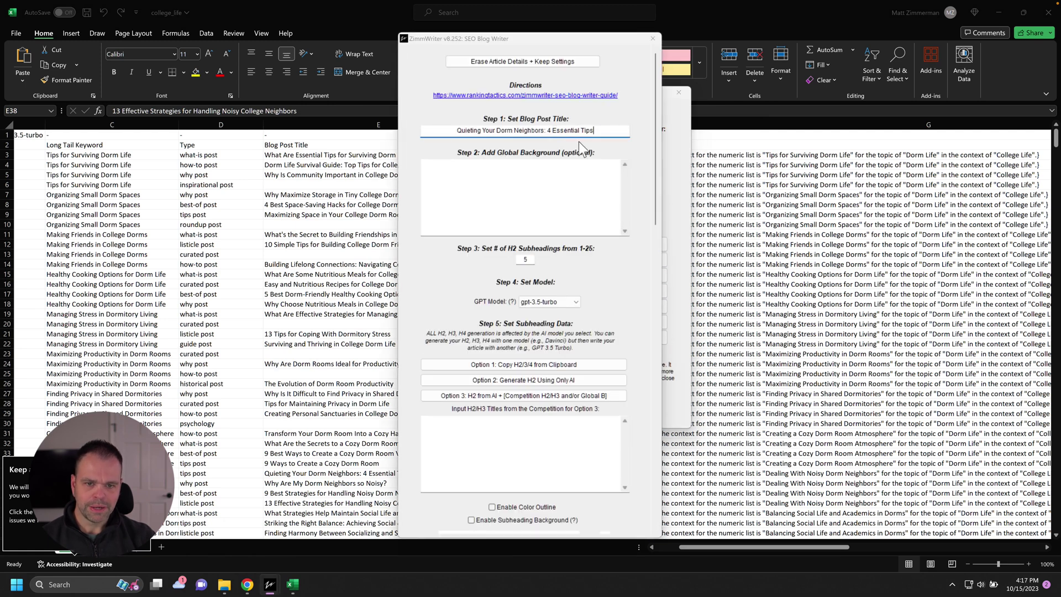
# - Try loading a Bulk SEO CSV file, dismiss the read error, and open the Google Sheet template
pyautogui.click(652, 40)
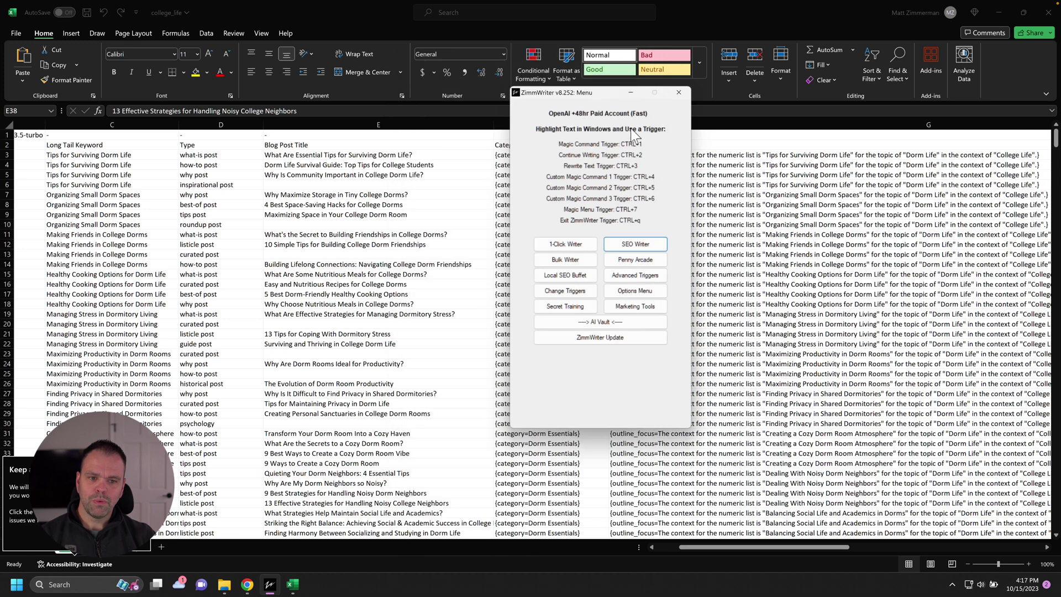
pyautogui.click(582, 259)
pyautogui.click(701, 360)
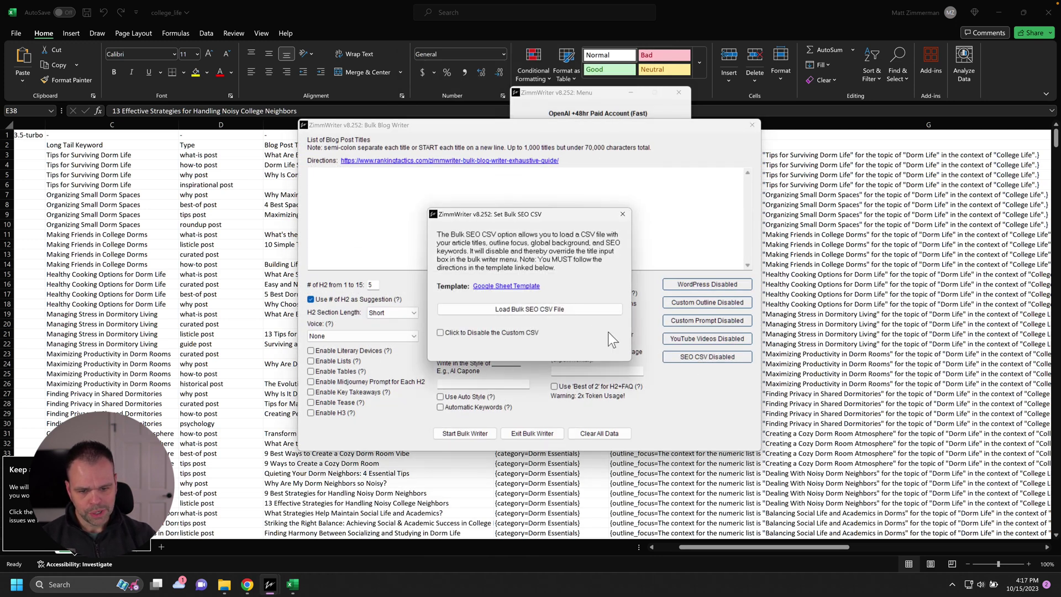
pyautogui.click(568, 306)
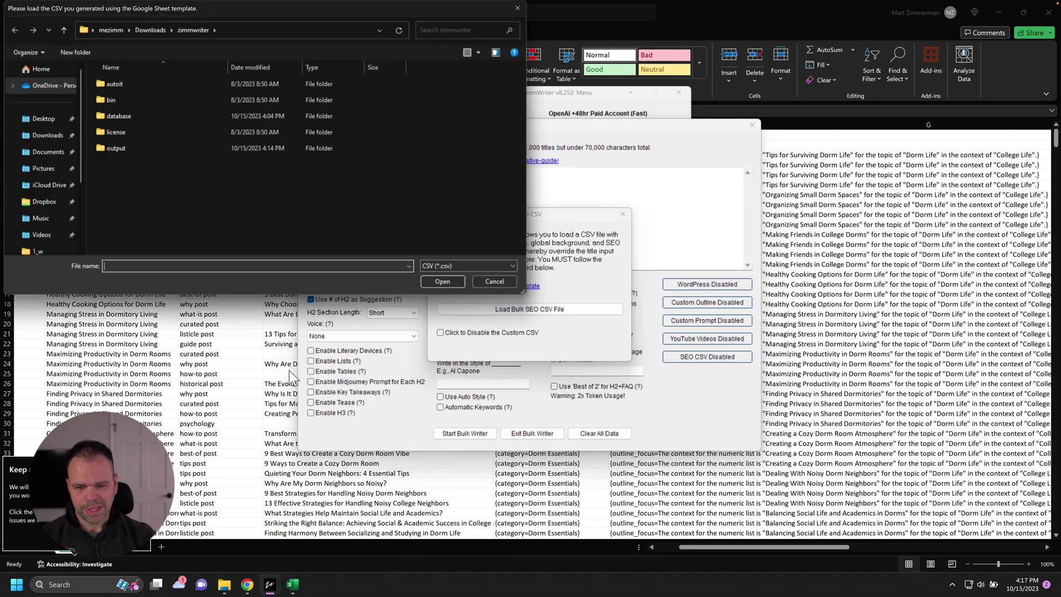
pyautogui.click(427, 271)
pyautogui.click(581, 326)
pyautogui.click(526, 293)
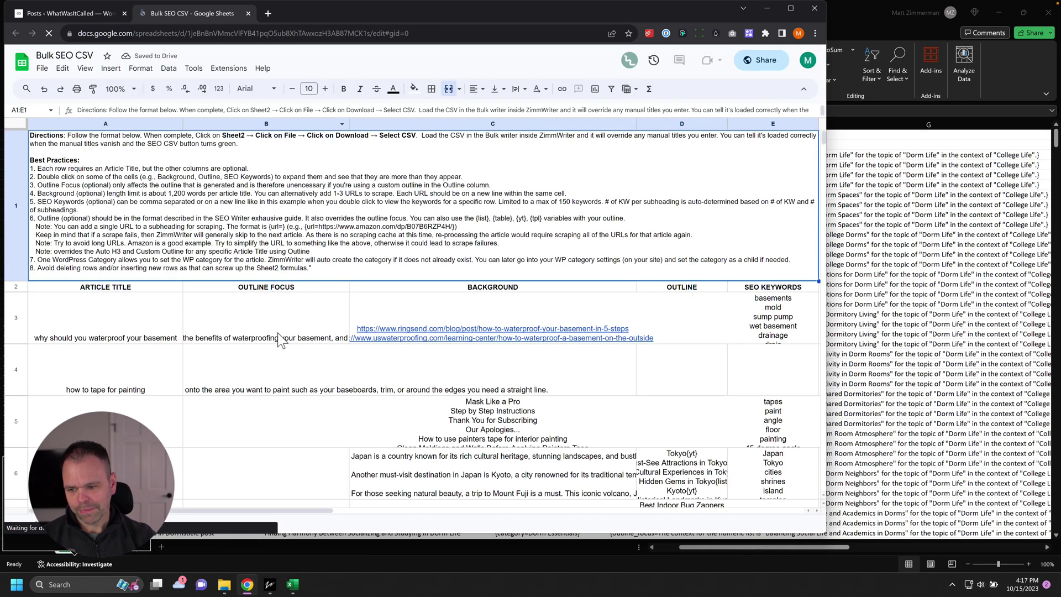
# - Inspect the template's example article title in A3 and outline focus text in B3
pyautogui.scroll(-2, 265, 288)
pyautogui.click(129, 164)
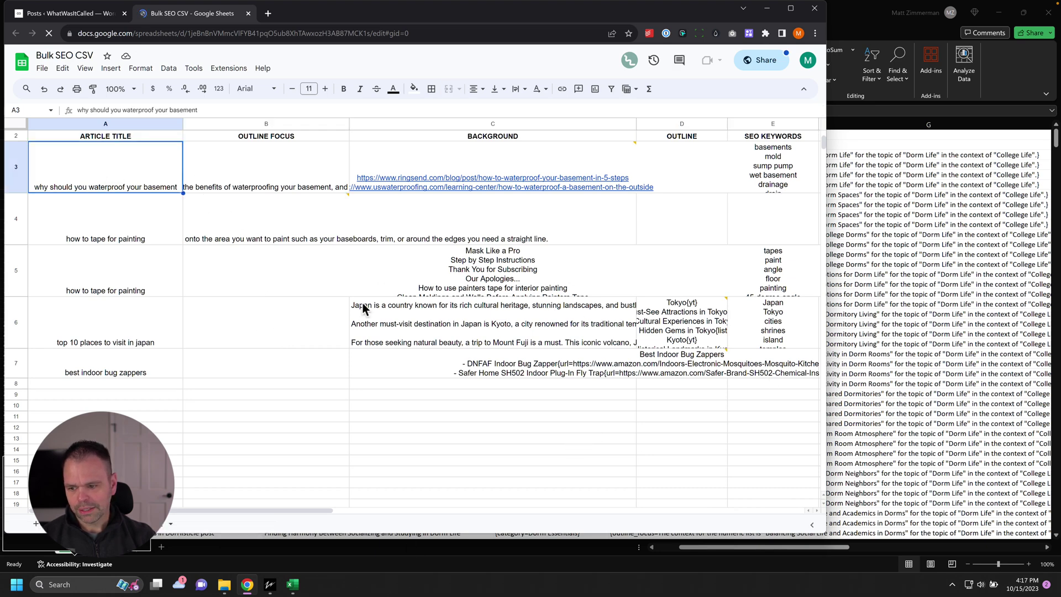
pyautogui.click(134, 386)
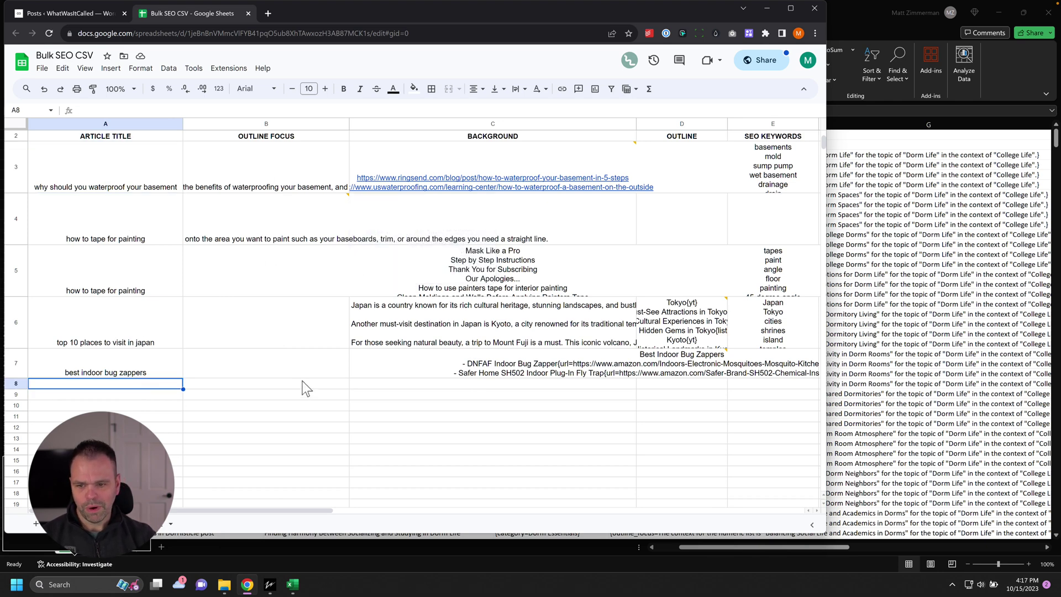
pyautogui.click(268, 157)
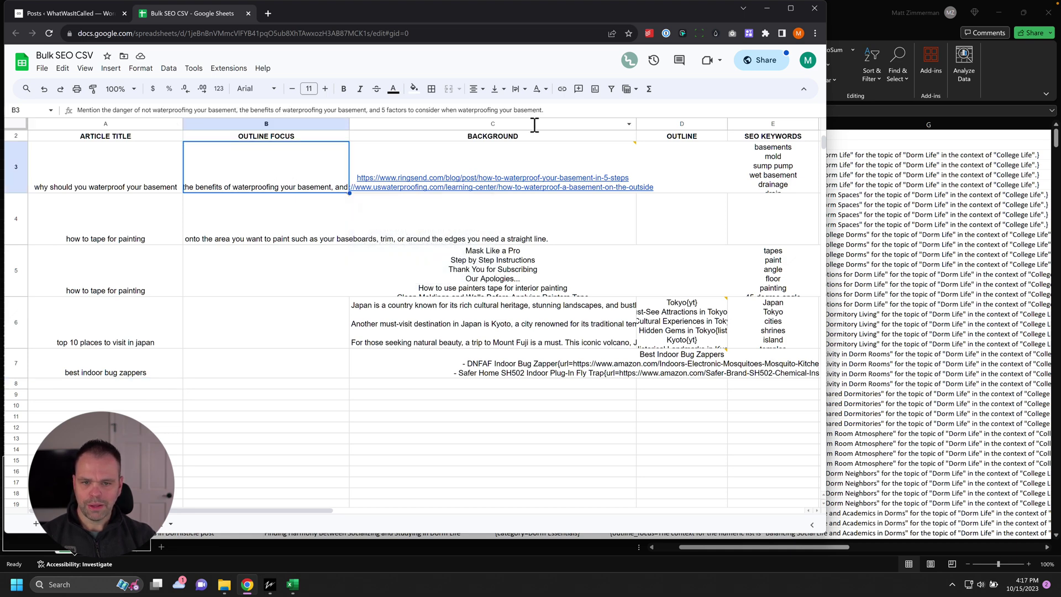
pyautogui.moveTo(547, 110); pyautogui.dragTo(510, 110)
pyautogui.click(293, 291)
# - In Excel, view and select the outline focus text in cell G3
pyautogui.hotkey('alt', 'Tab')
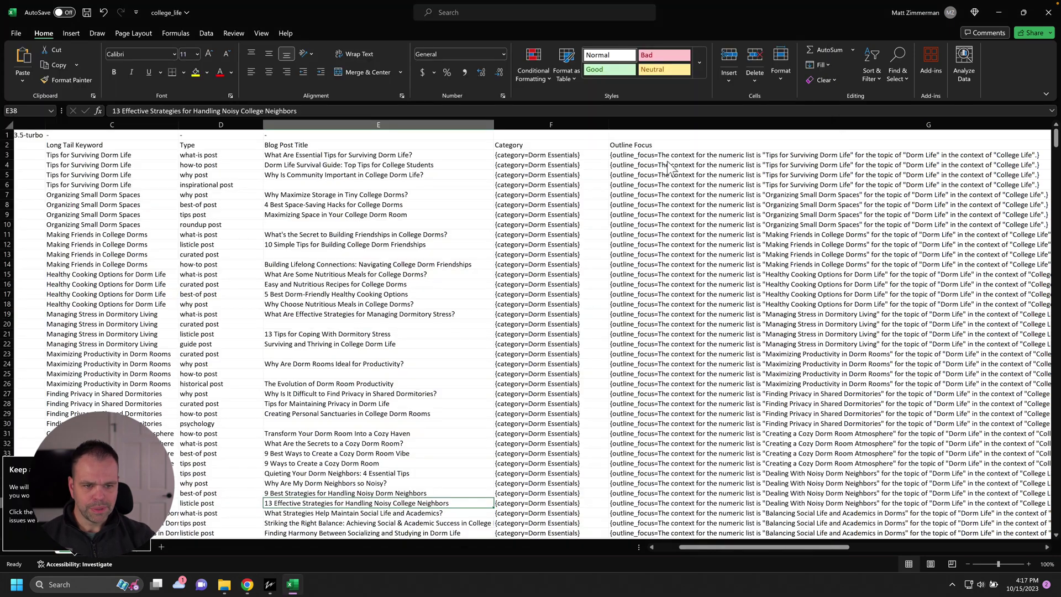
pyautogui.click(650, 156)
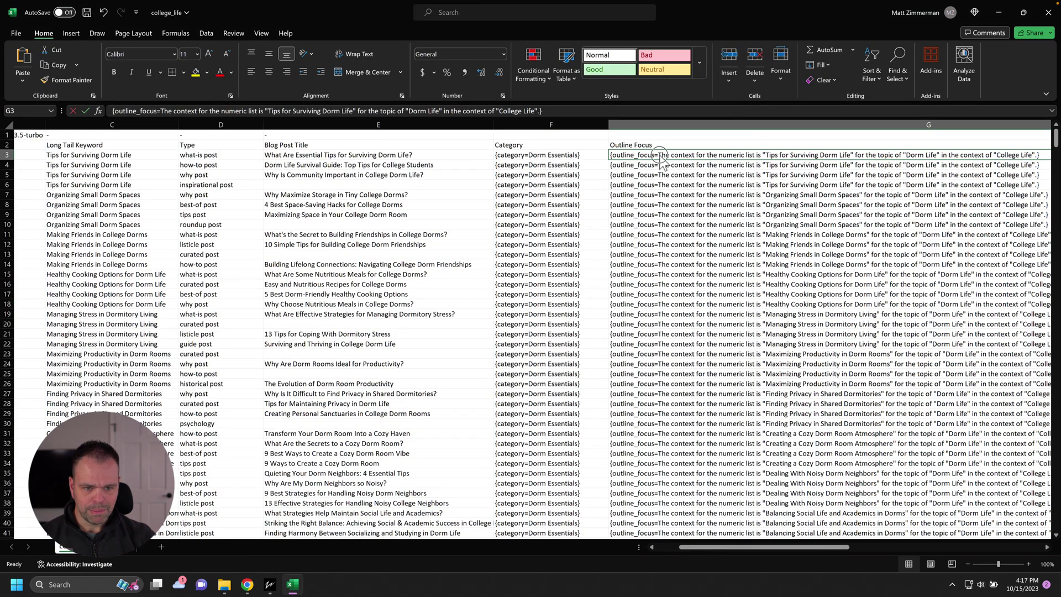
pyautogui.doubleClick(659, 157)
pyautogui.moveTo(409, 155); pyautogui.dragTo(788, 158)
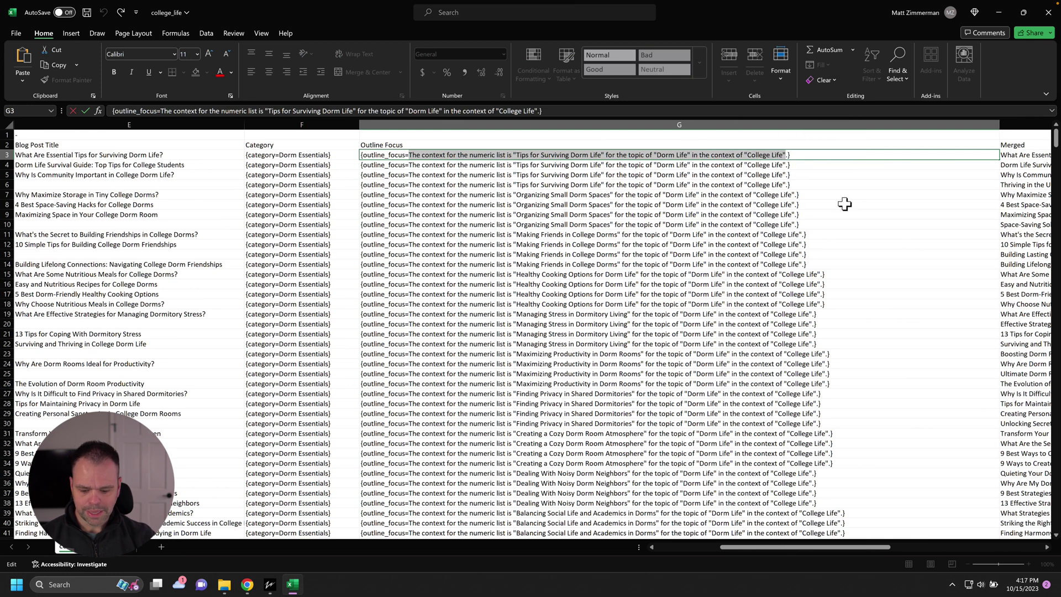
pyautogui.click(698, 206)
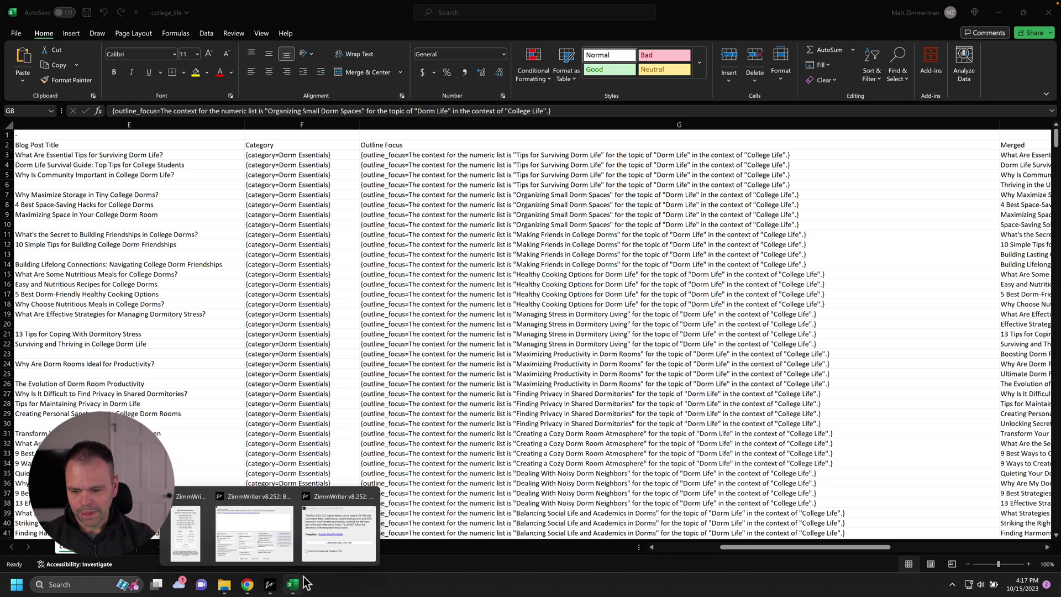
# - Back in the template, abandon pasting into B5 and inspect C3's background URLs
pyautogui.click(247, 587)
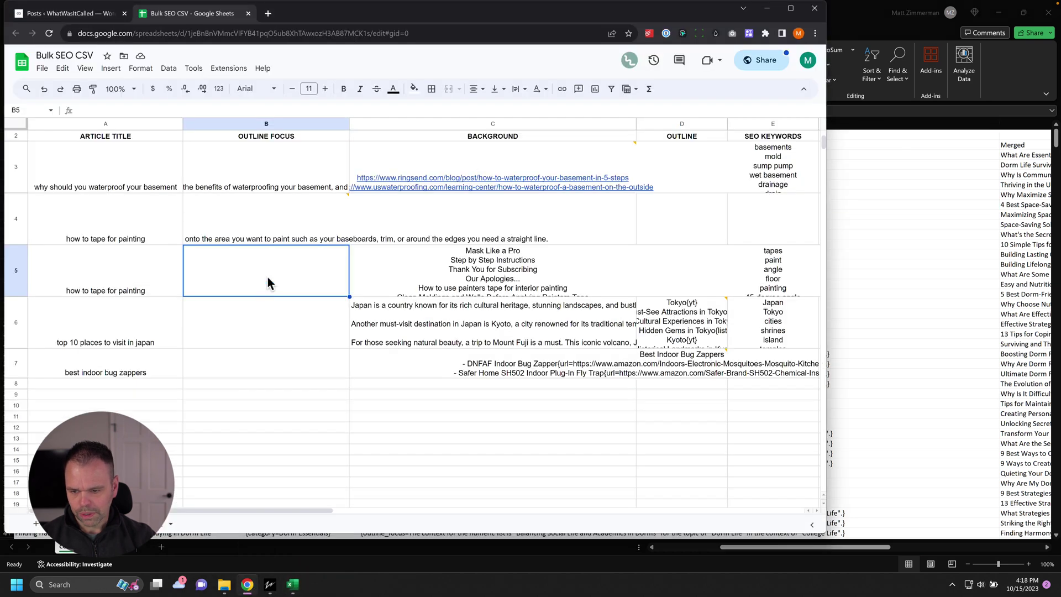
pyautogui.hotkey('ctrl', 'v')
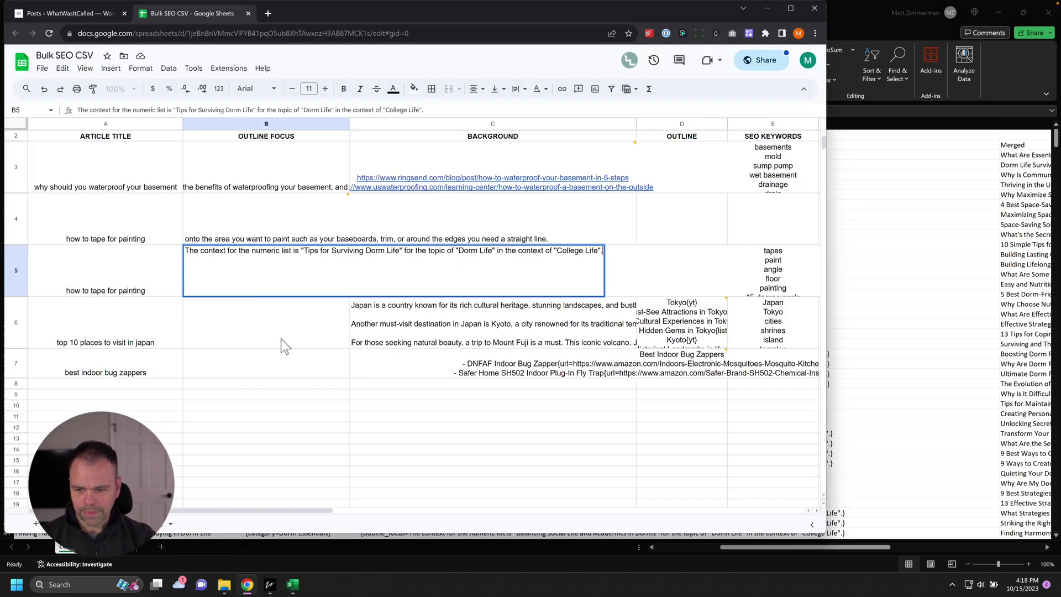
pyautogui.press('Escape')
pyautogui.click(442, 287)
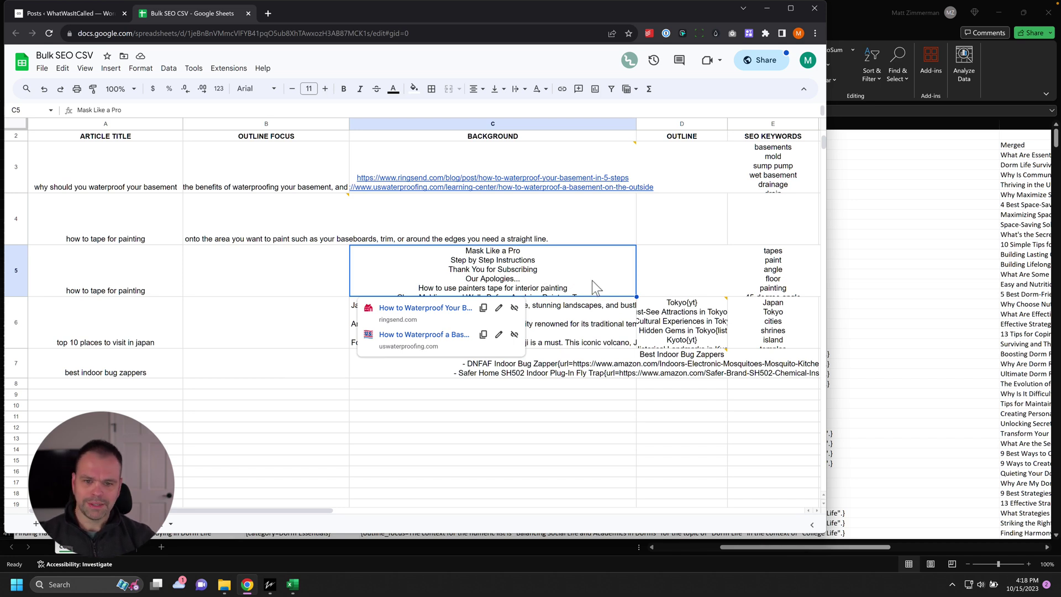
pyautogui.click(519, 157)
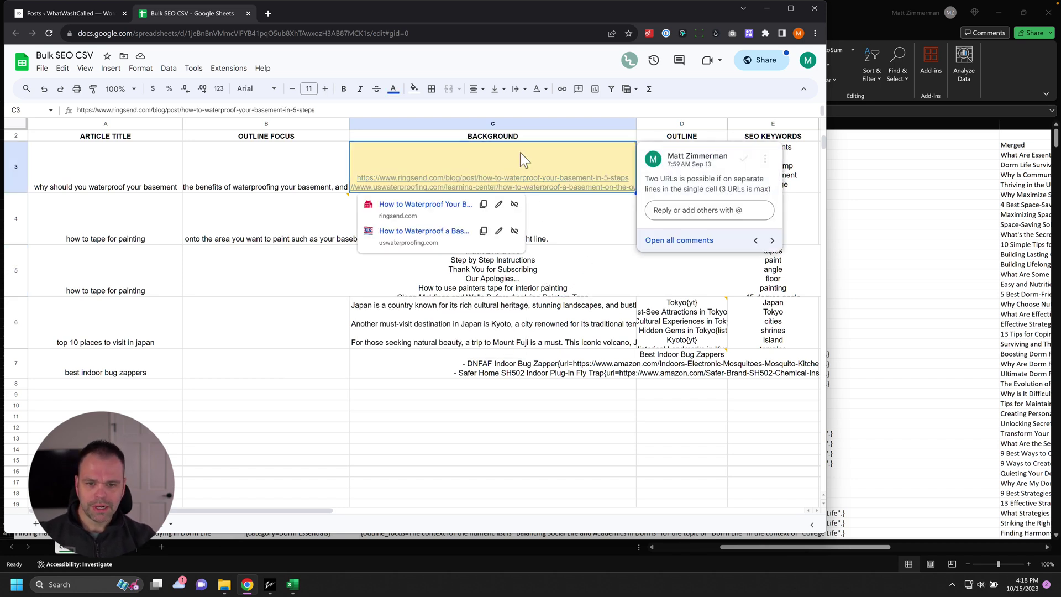
pyautogui.click(595, 277)
# - Look over the OUTLINE, SEO KEYWORDS and ONE WORDPRESS CATEGORY columns, then return to Excel
pyautogui.press('Up')
pyautogui.press('Up')
pyautogui.press('Up')
pyautogui.press('Right')
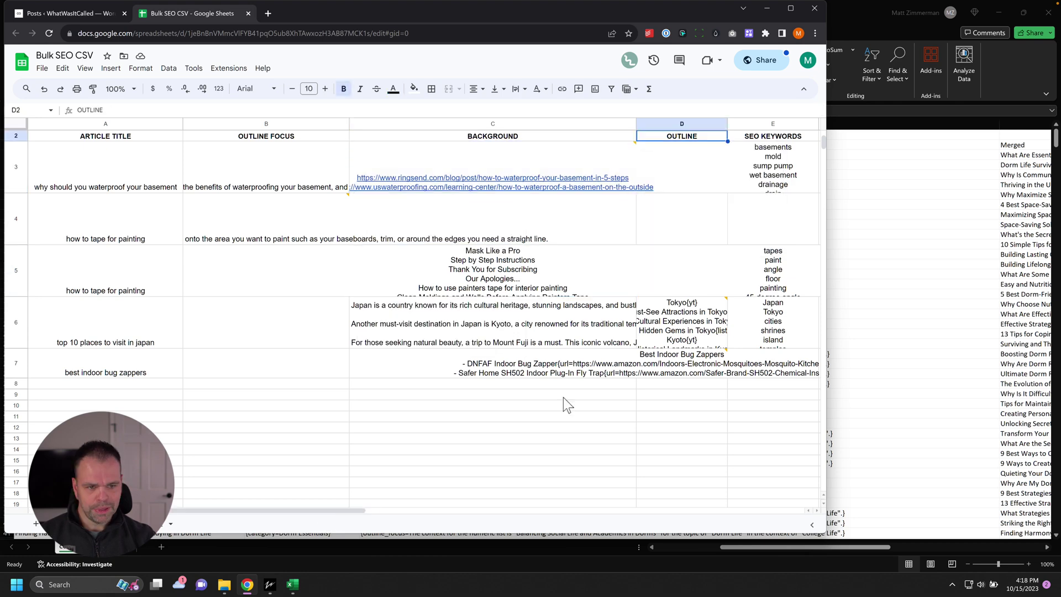
pyautogui.moveTo(334, 511); pyautogui.dragTo(493, 511)
pyautogui.click(474, 123)
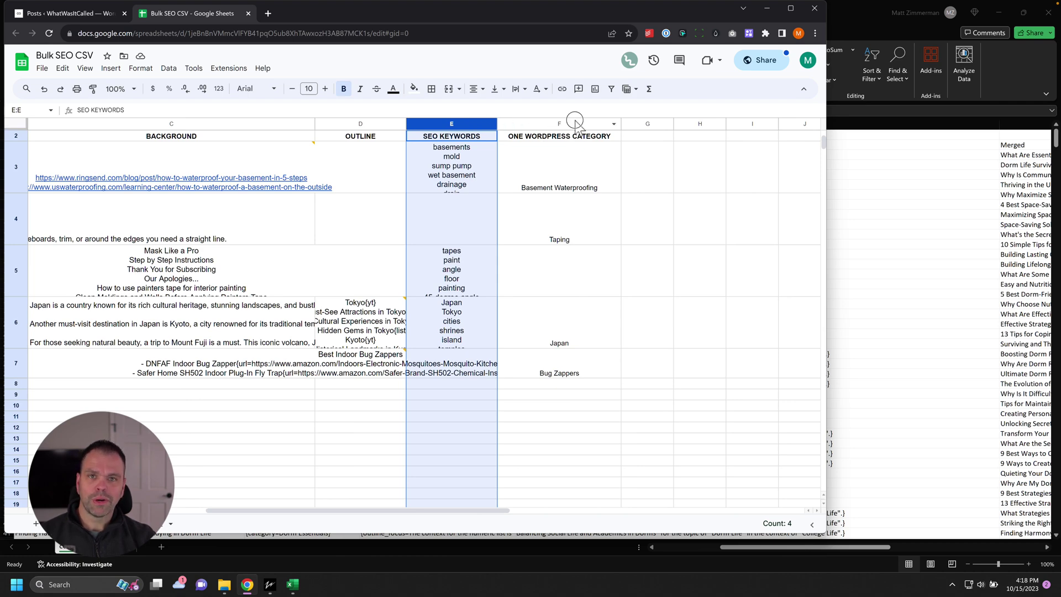
pyautogui.click(576, 119)
pyautogui.moveTo(495, 510); pyautogui.dragTo(311, 476)
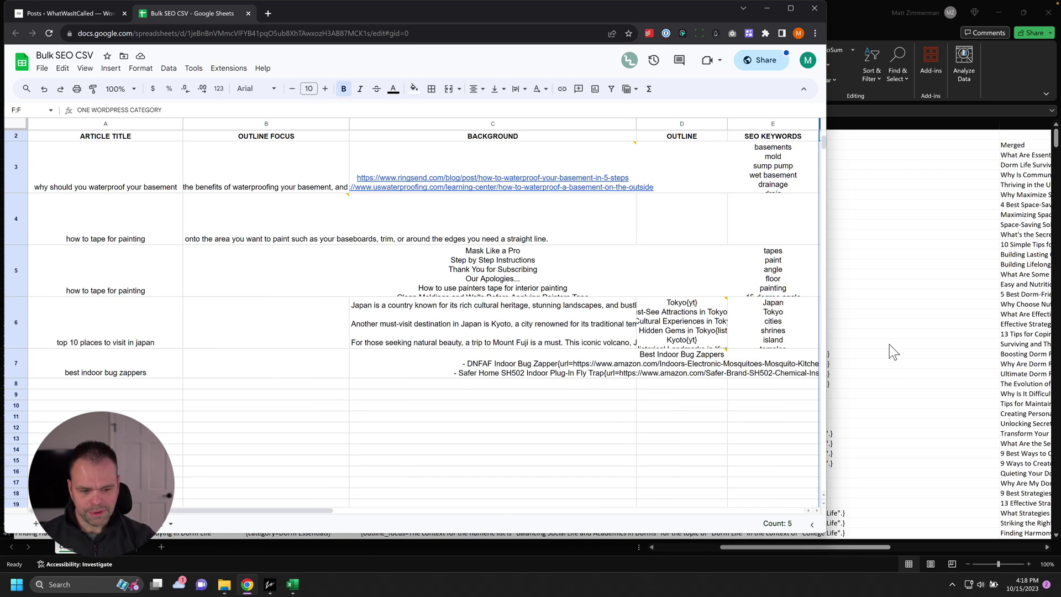
pyautogui.hotkey('alt', 'Tab')
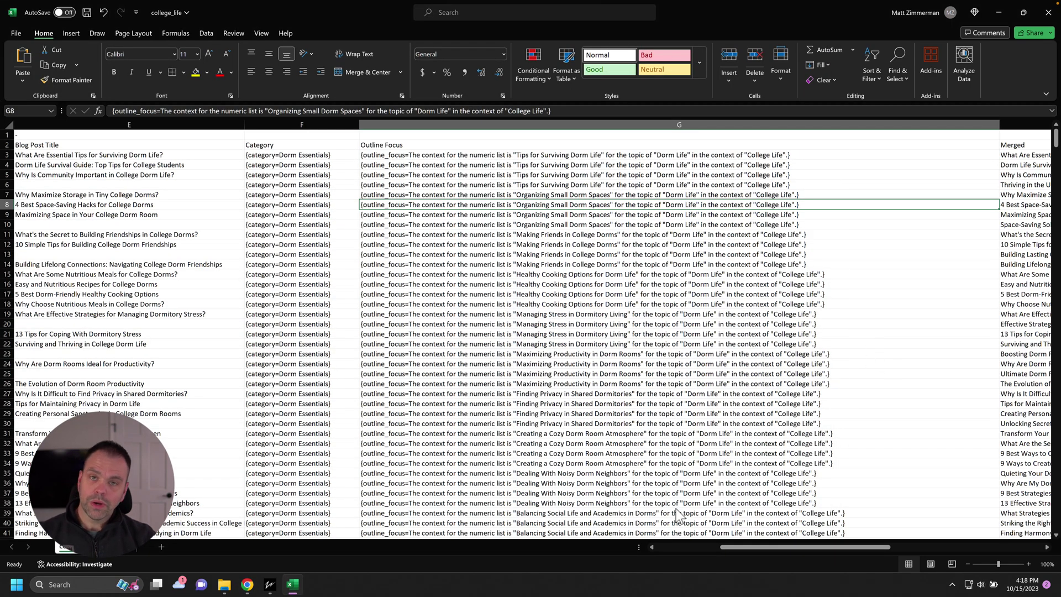
# - Copy the merged rows H3:H17 from the Excel sheet
pyautogui.moveTo(731, 547); pyautogui.dragTo(872, 550)
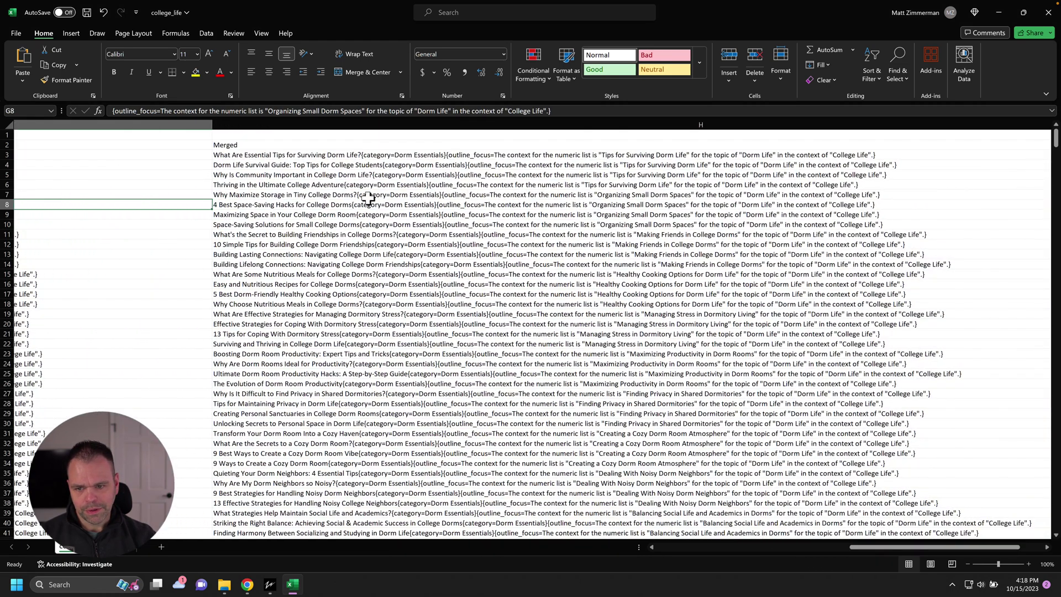
pyautogui.moveTo(286, 160); pyautogui.dragTo(288, 298)
pyautogui.hotkey('ctrl', 'c')
# - Paste the 15 merged rows into the Bulk Blog Writer's blog post titles list
pyautogui.click(274, 586)
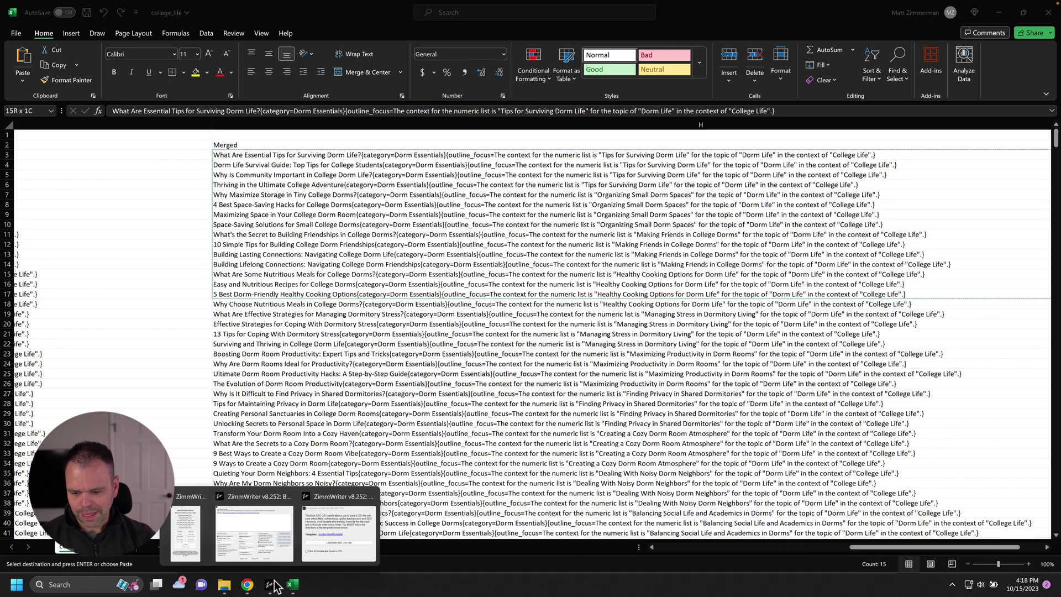
pyautogui.click(370, 495)
pyautogui.click(298, 522)
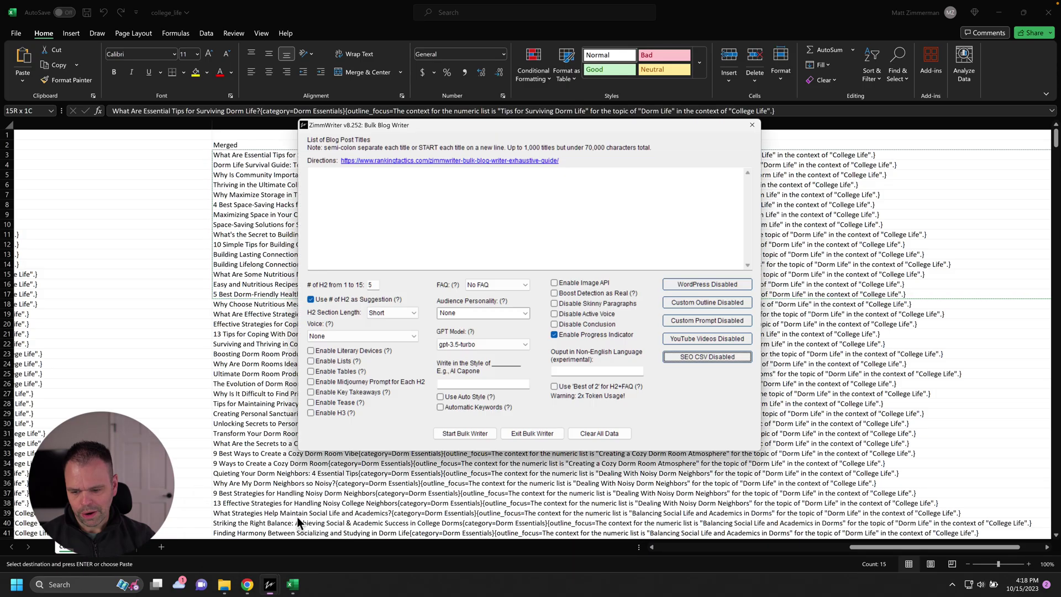
pyautogui.click(467, 231)
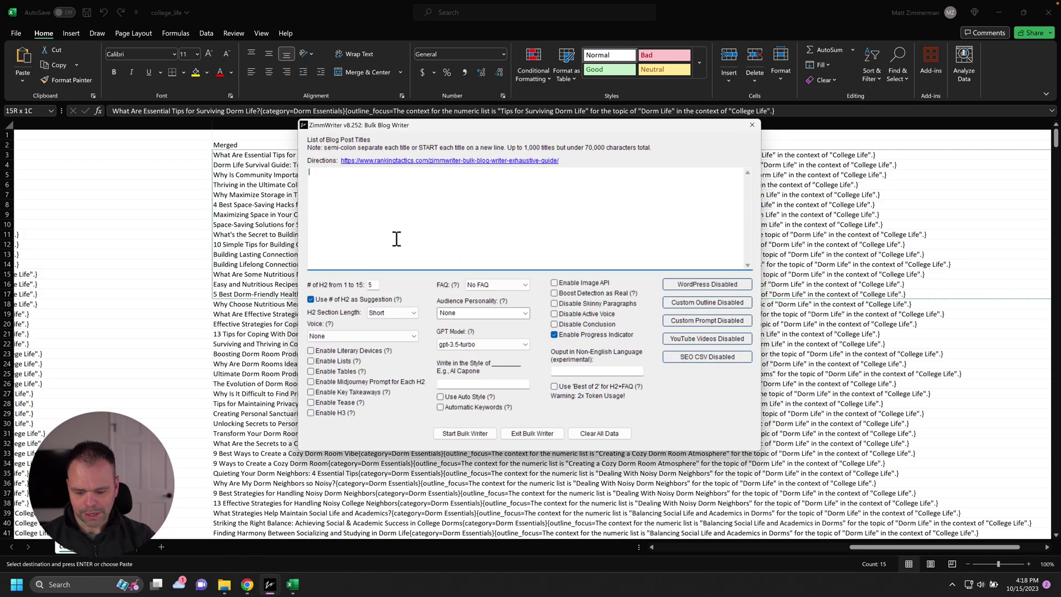
pyautogui.hotkey('ctrl', 'v')
pyautogui.hotkey('ctrl', 'a')
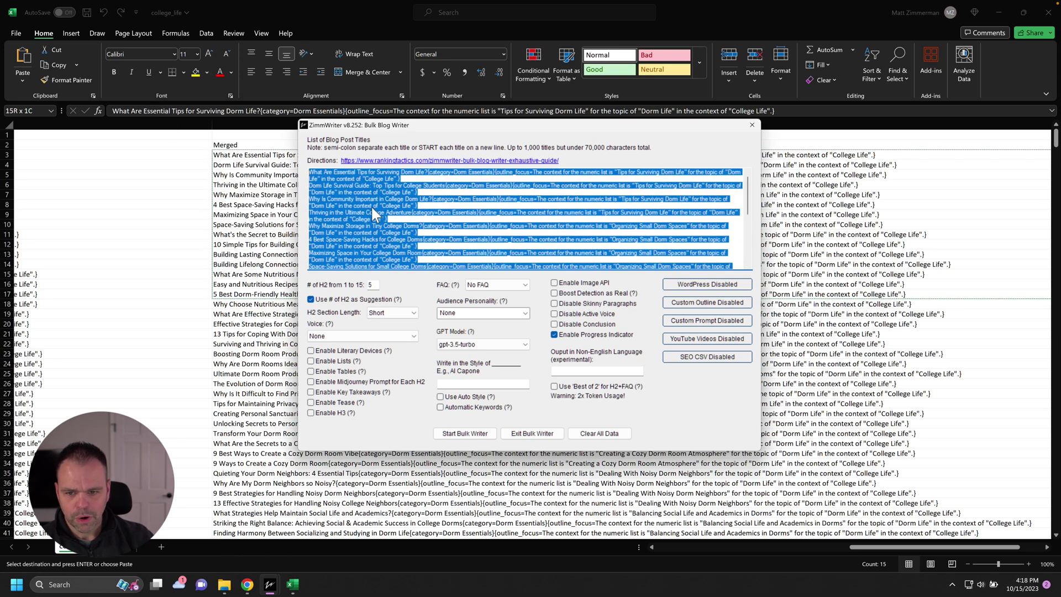
pyautogui.click(433, 188)
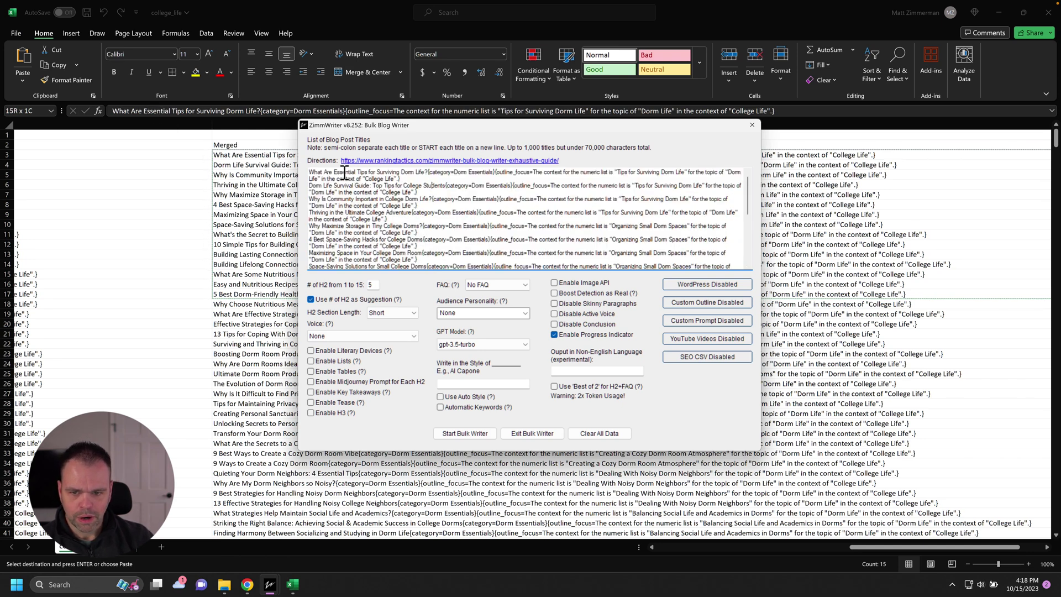
# - Check the Dorm Essentials category and outline focus tags in the first two titles, leaving WordPress settings unchanged
pyautogui.moveTo(429, 168); pyautogui.dragTo(309, 172)
pyautogui.moveTo(495, 172); pyautogui.dragTo(309, 169)
pyautogui.click(469, 181)
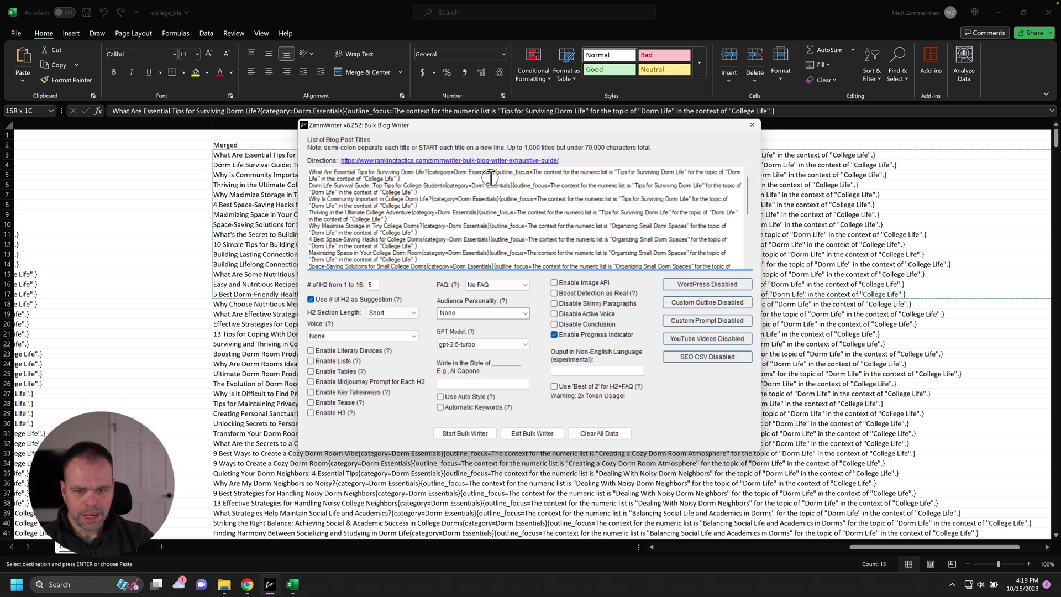
pyautogui.moveTo(490, 178); pyautogui.dragTo(497, 172)
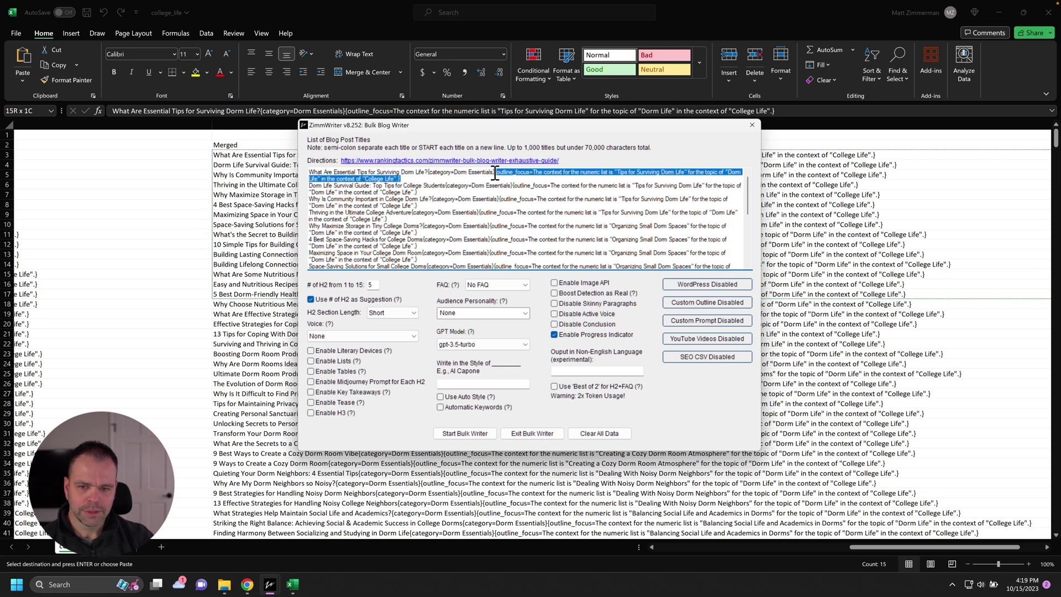
pyautogui.click(424, 179)
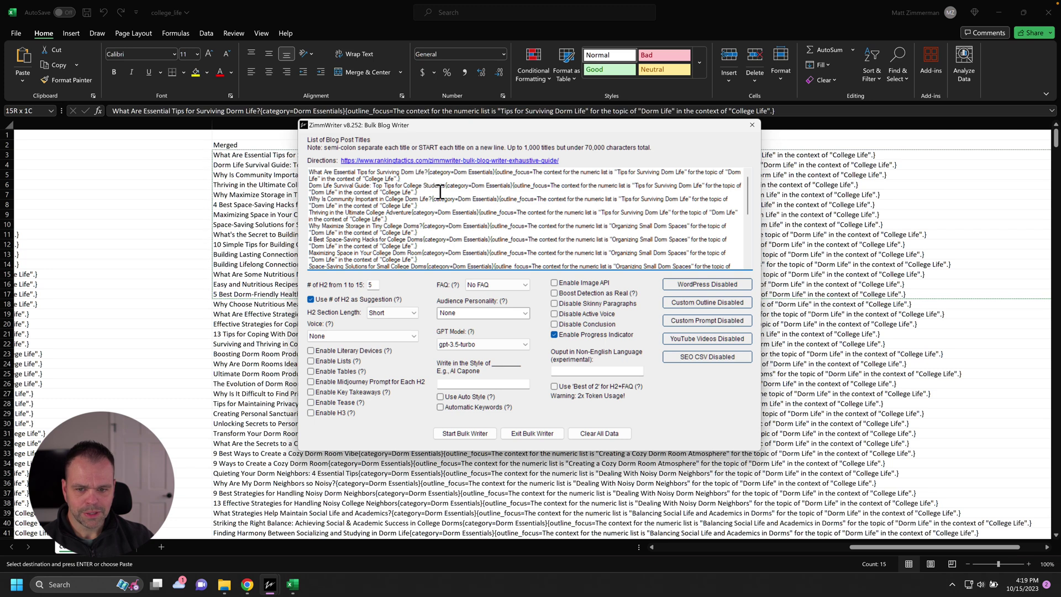
pyautogui.moveTo(447, 185); pyautogui.dragTo(300, 185)
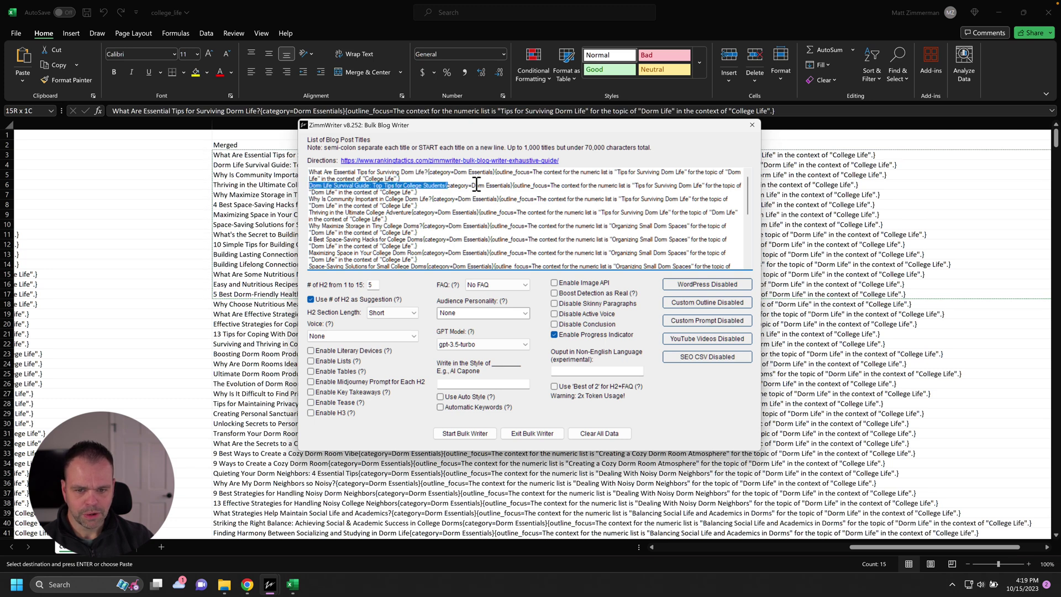
pyautogui.moveTo(509, 186); pyautogui.dragTo(465, 186)
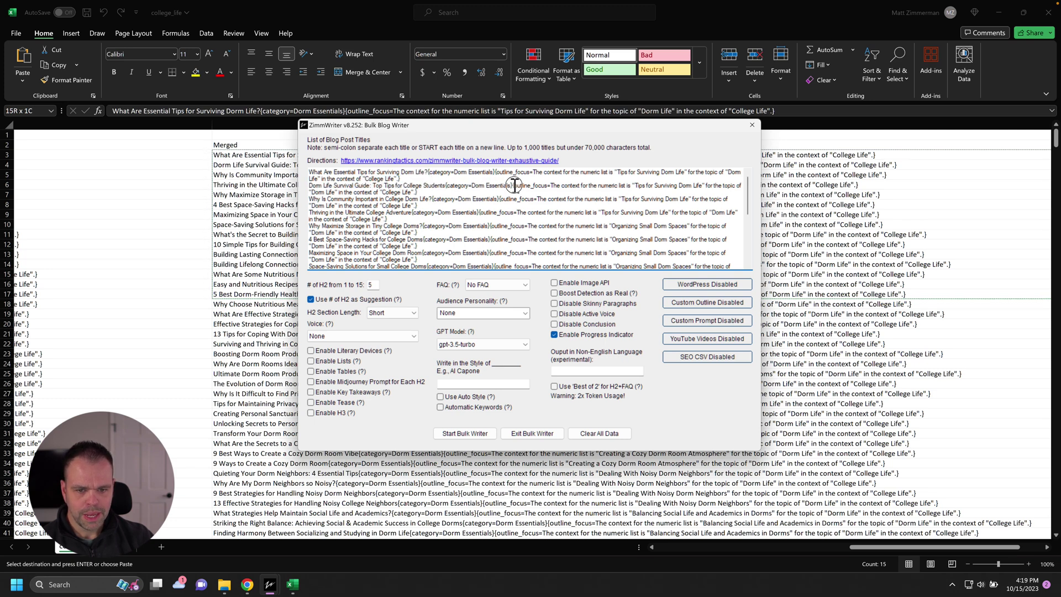
pyautogui.moveTo(515, 185); pyautogui.dragTo(479, 265)
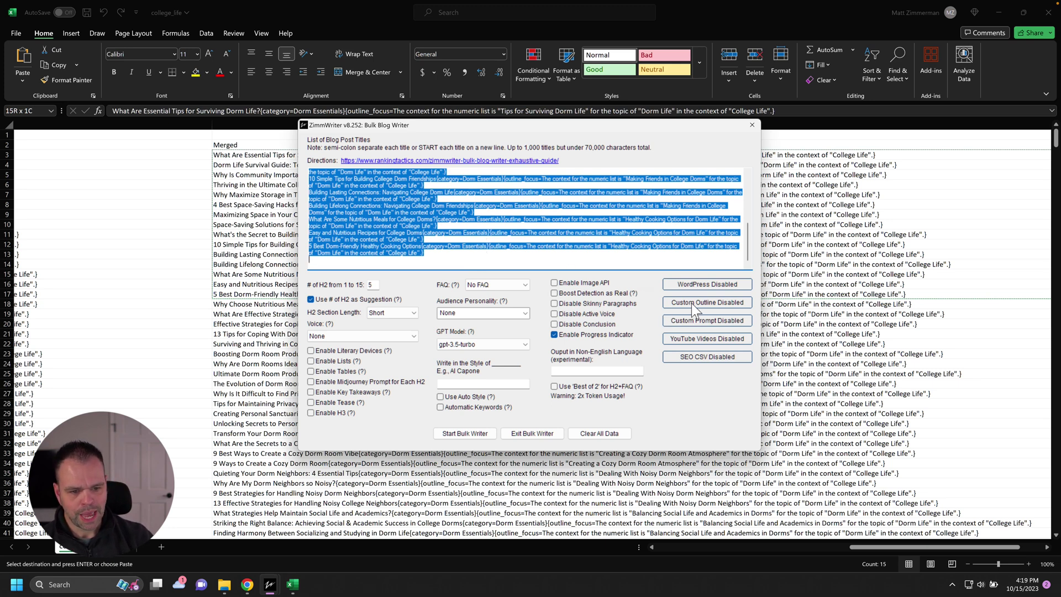
pyautogui.click(715, 285)
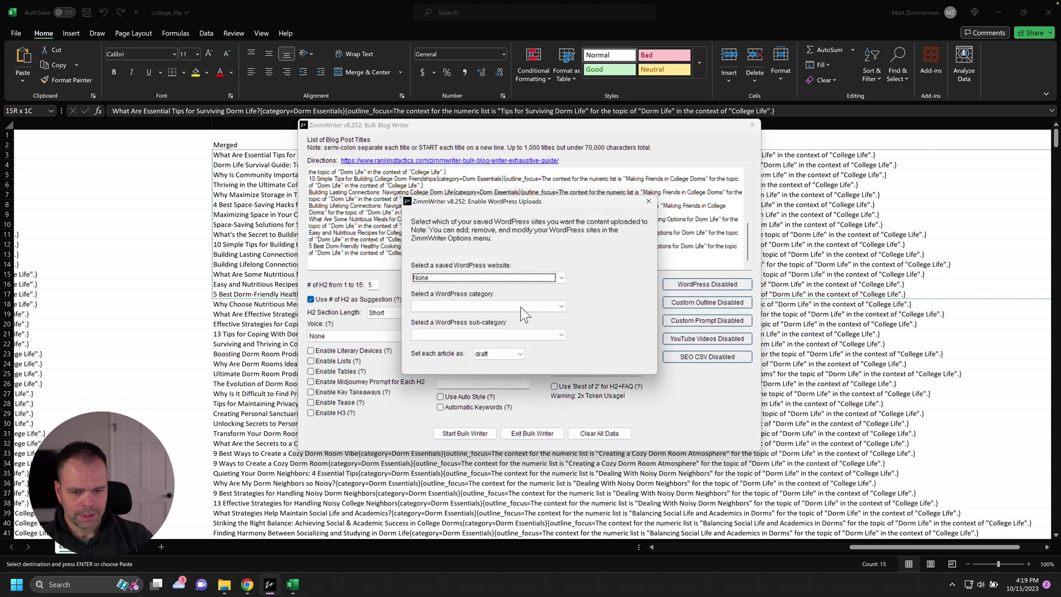
pyautogui.press('Escape')
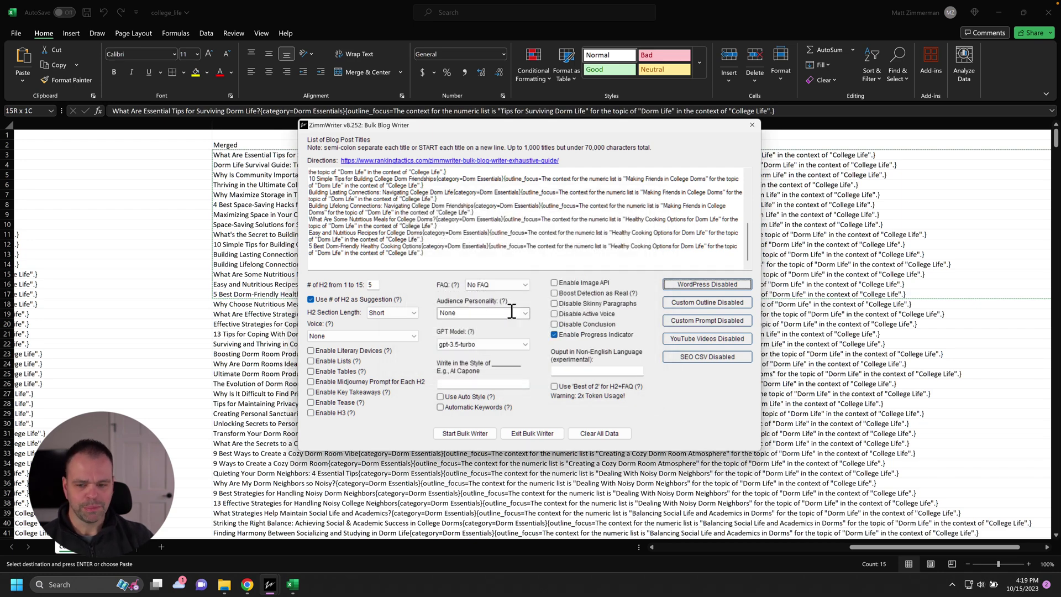
# - Enter the formula =E3&G3 in Merged cell H3
pyautogui.click(243, 208)
pyautogui.hscroll(-2, 221, 199)
pyautogui.click(188, 185)
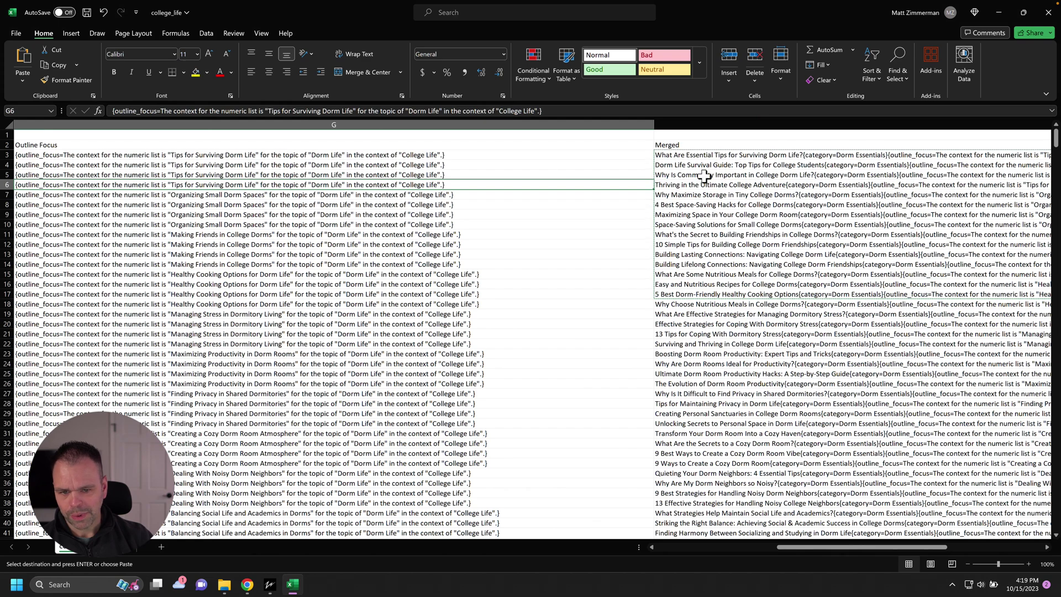
pyautogui.click(712, 154)
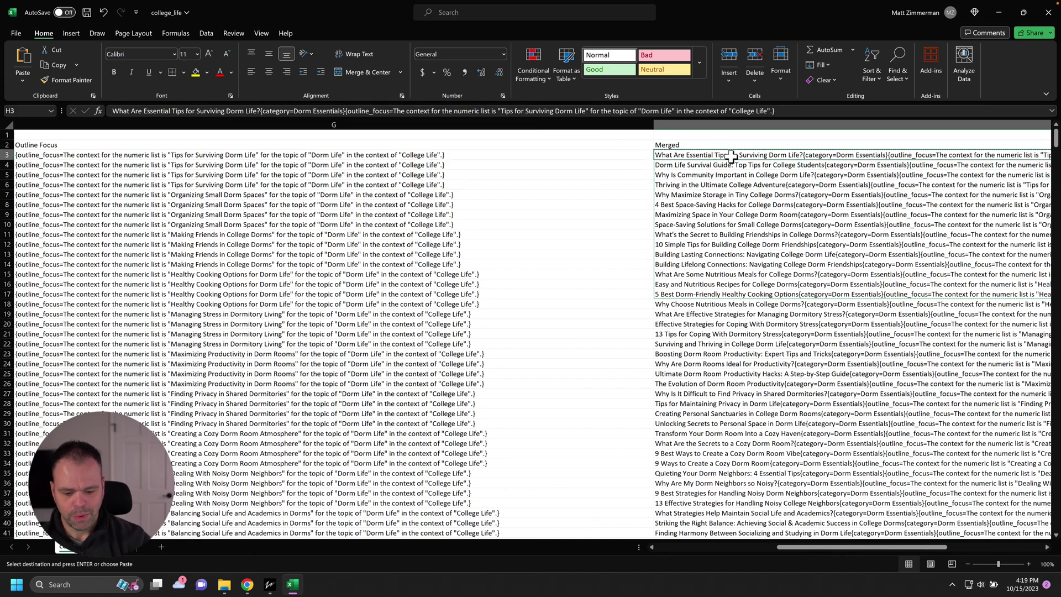
pyautogui.hscroll(1, 731, 156)
pyautogui.write('=')
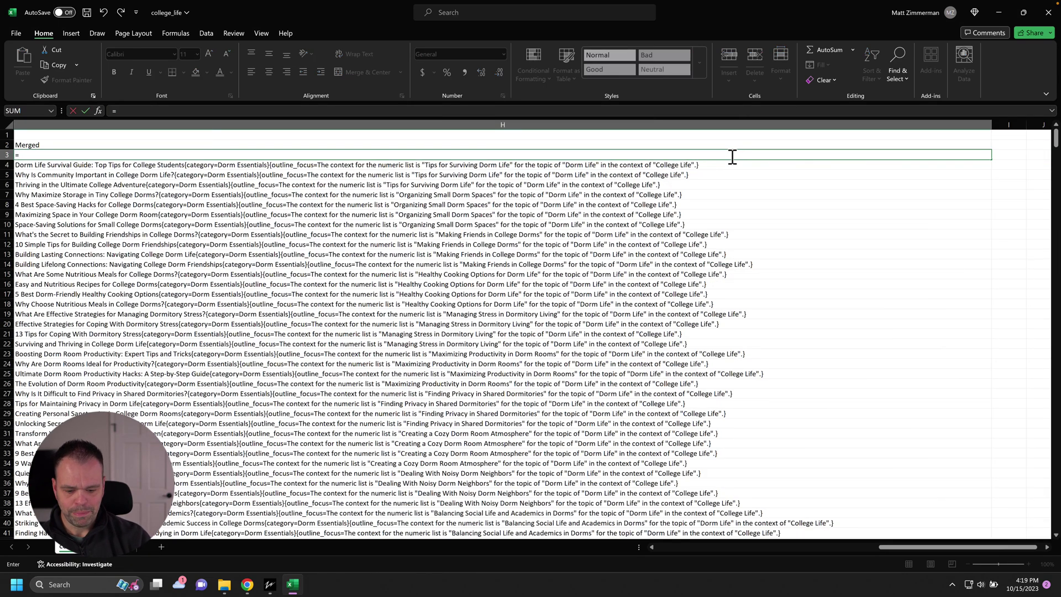
pyautogui.press('Left')
pyautogui.press('Left')
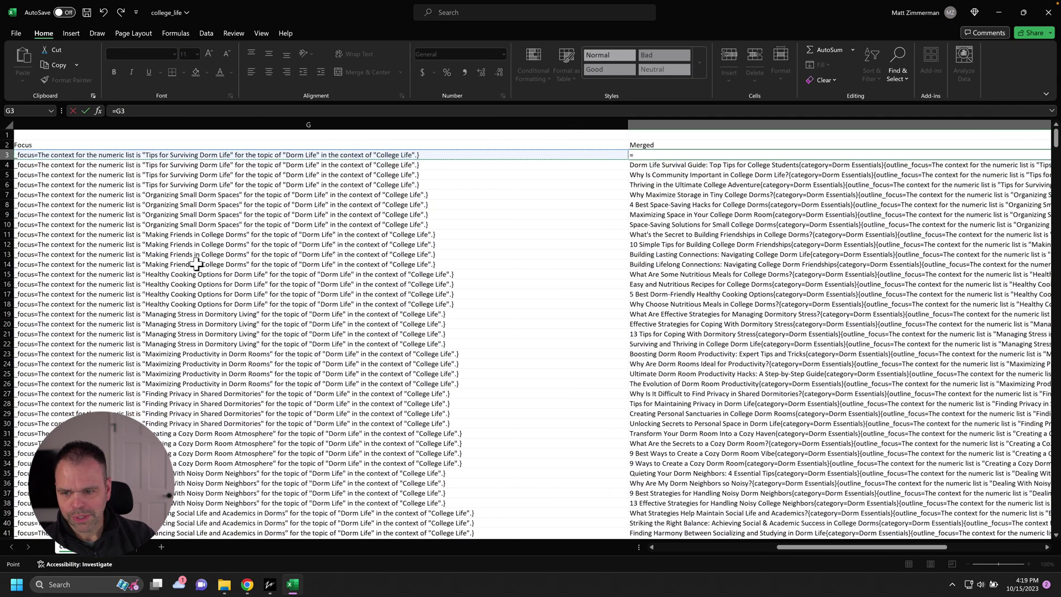
pyautogui.press('Left')
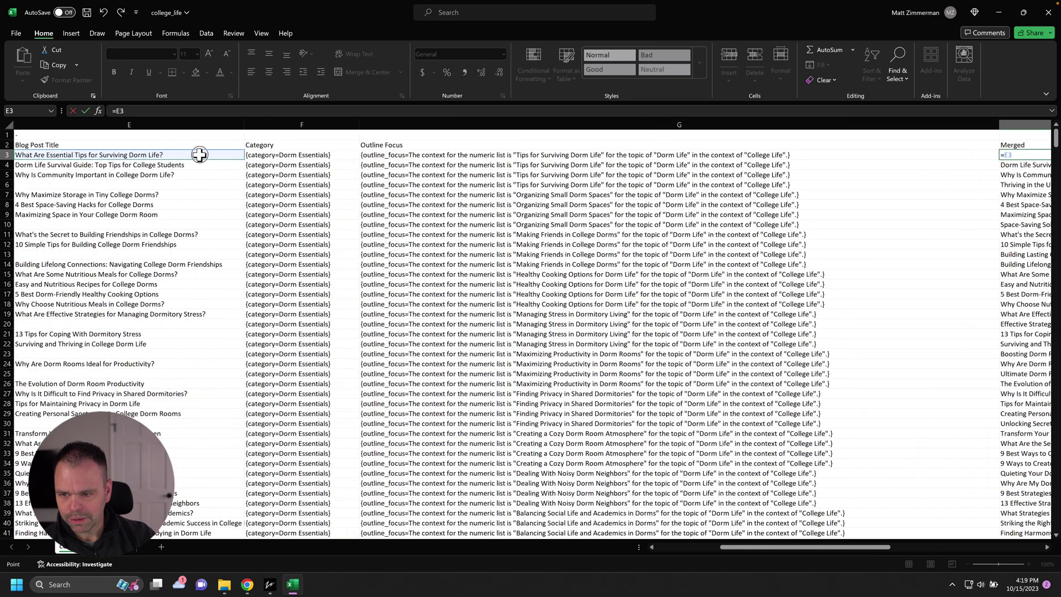
pyautogui.write('&')
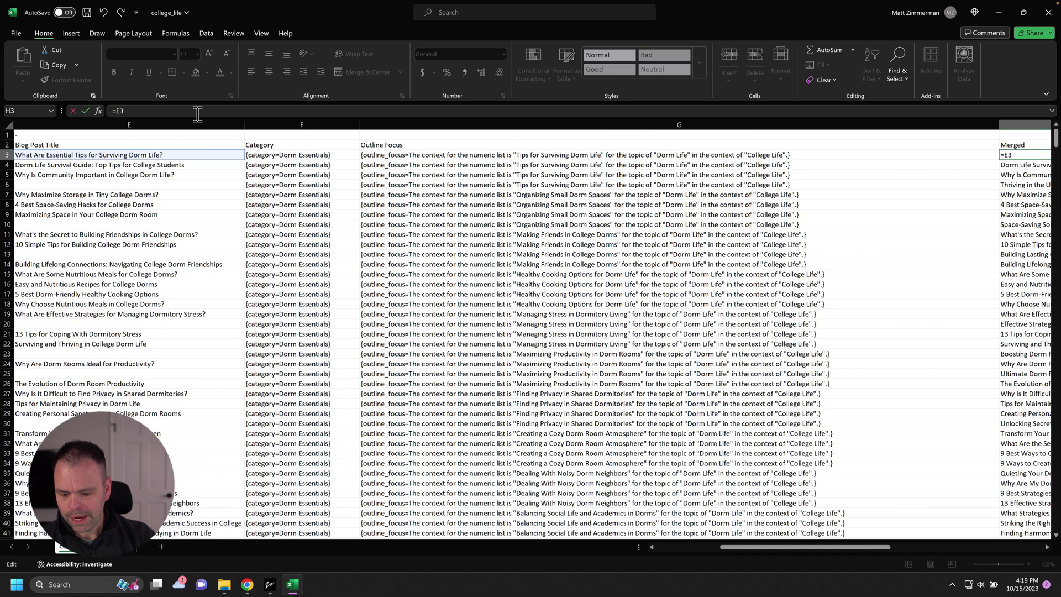
pyautogui.click(396, 155)
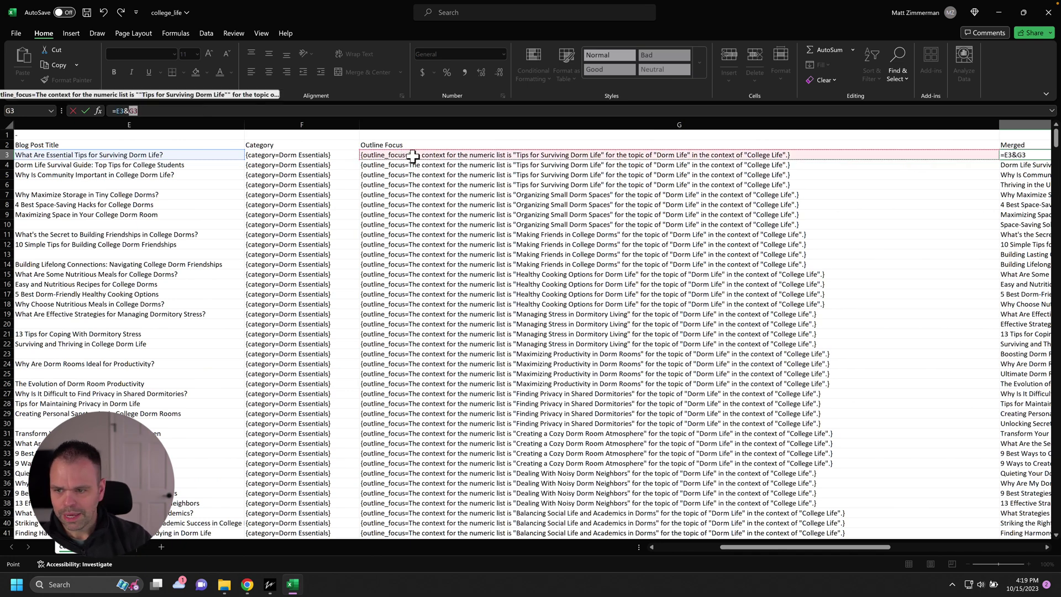
pyautogui.hotkey('ctrl', 'Return')
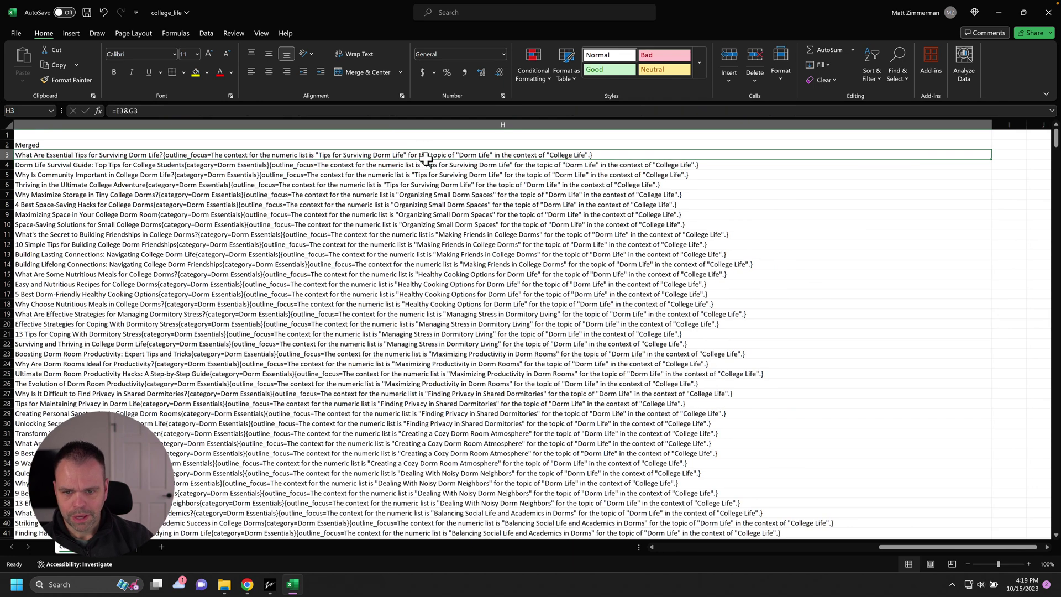
# - Fill the =E3&G3 formula down the whole Merged column and verify H3
pyautogui.doubleClick(992, 159)
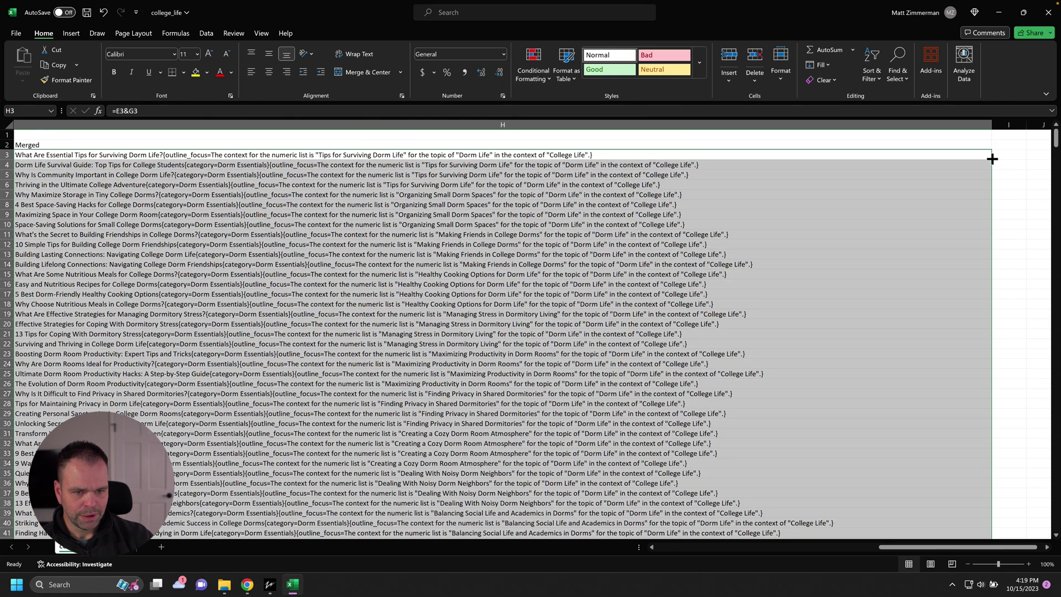
pyautogui.moveTo(221, 235); pyautogui.dragTo(49, 216)
pyautogui.click(705, 156)
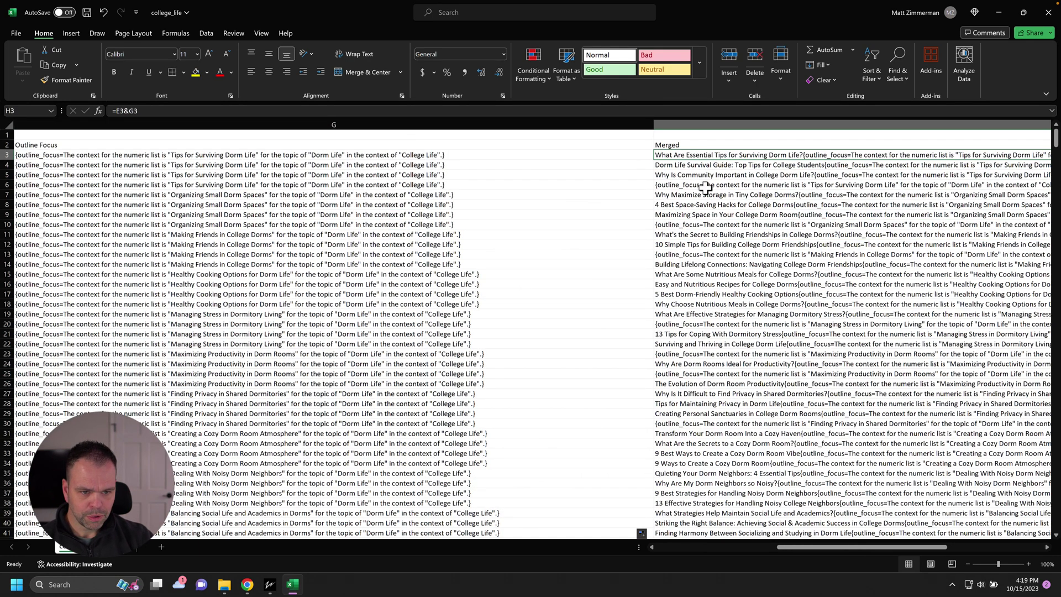
# - Clear the contents of rows 6, 10 and 13, which have no blog titles
pyautogui.moveTo(429, 196); pyautogui.dragTo(430, 206)
pyautogui.hscroll(-2, 430, 205)
pyautogui.hscroll(-4, 531, 331)
pyautogui.click(522, 176)
pyautogui.click(605, 183)
pyautogui.click(12, 184)
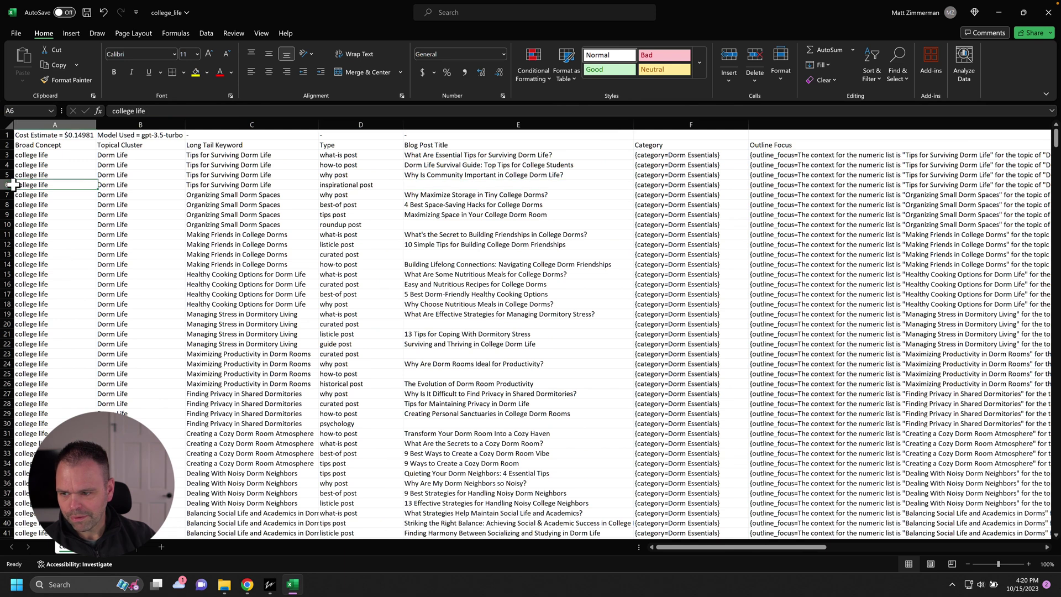
pyautogui.click(8, 184)
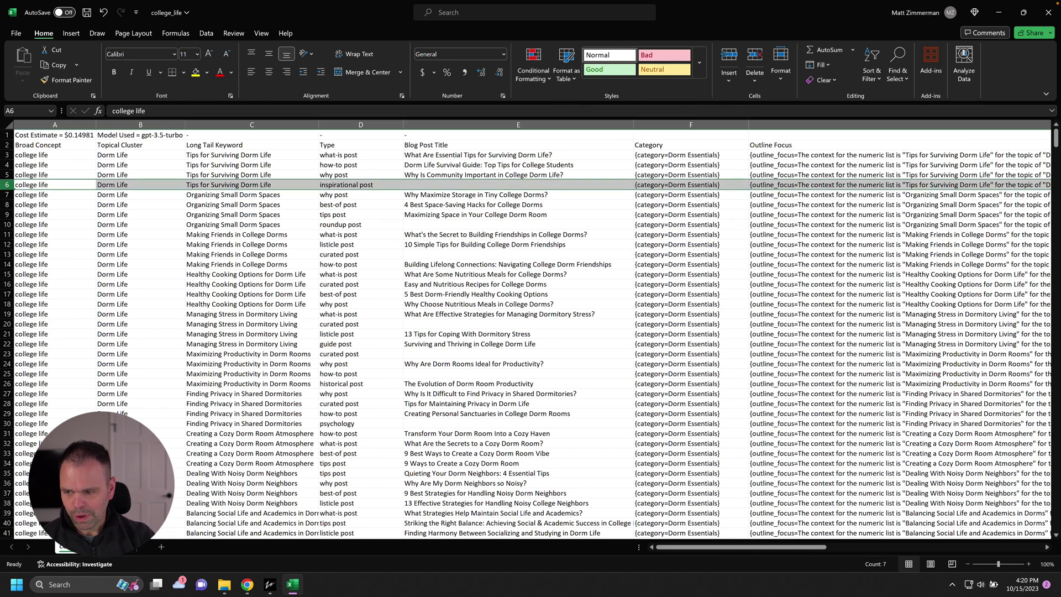
pyautogui.keyDown('ctrl'); pyautogui.click(7, 224); pyautogui.keyUp('ctrl')
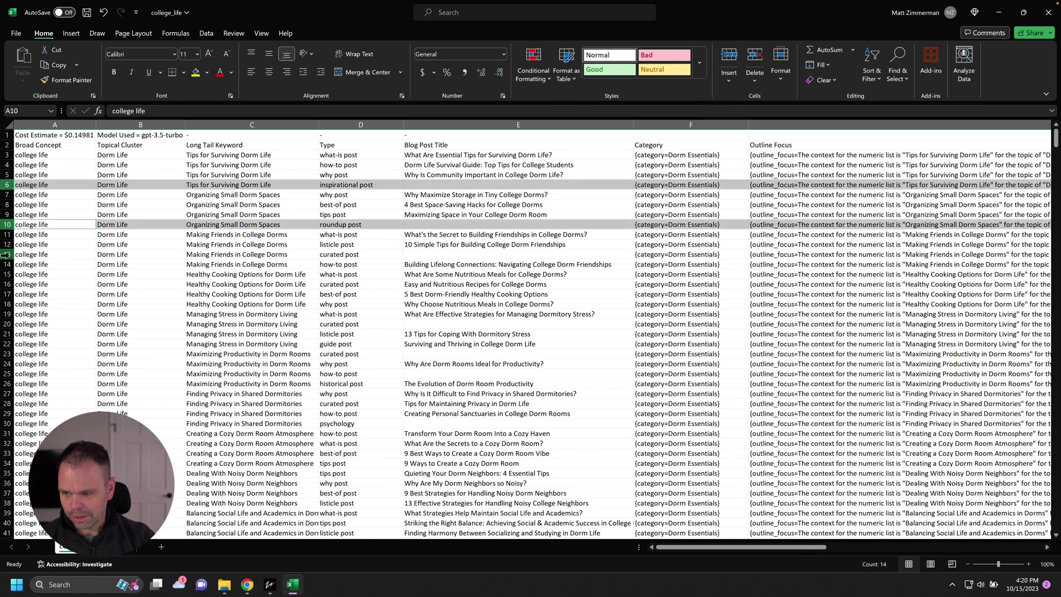
pyautogui.click(8, 254)
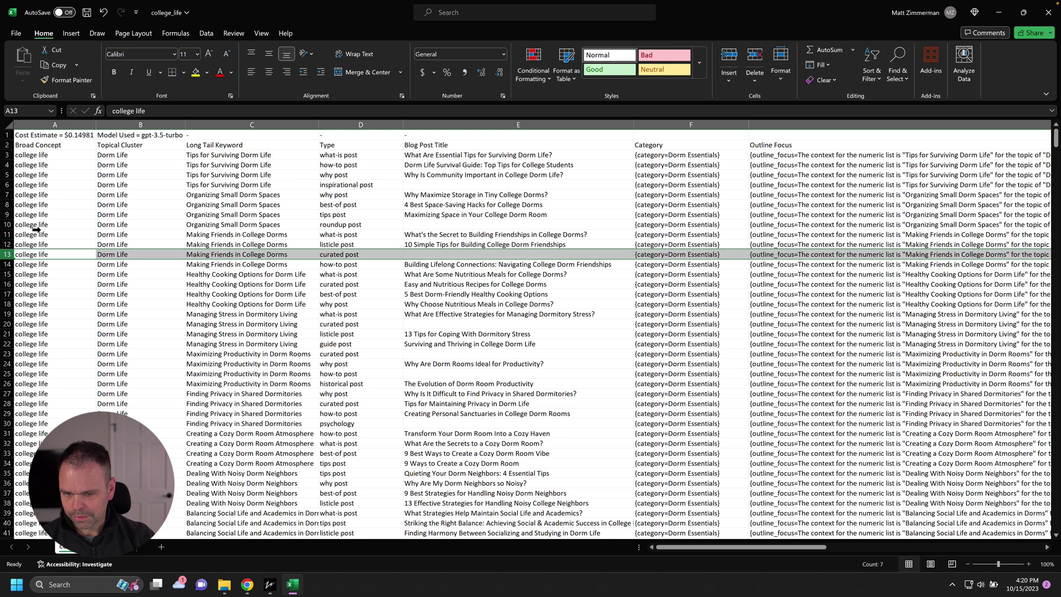
pyautogui.keyDown('ctrl'); pyautogui.click(7, 225); pyautogui.keyUp('ctrl')
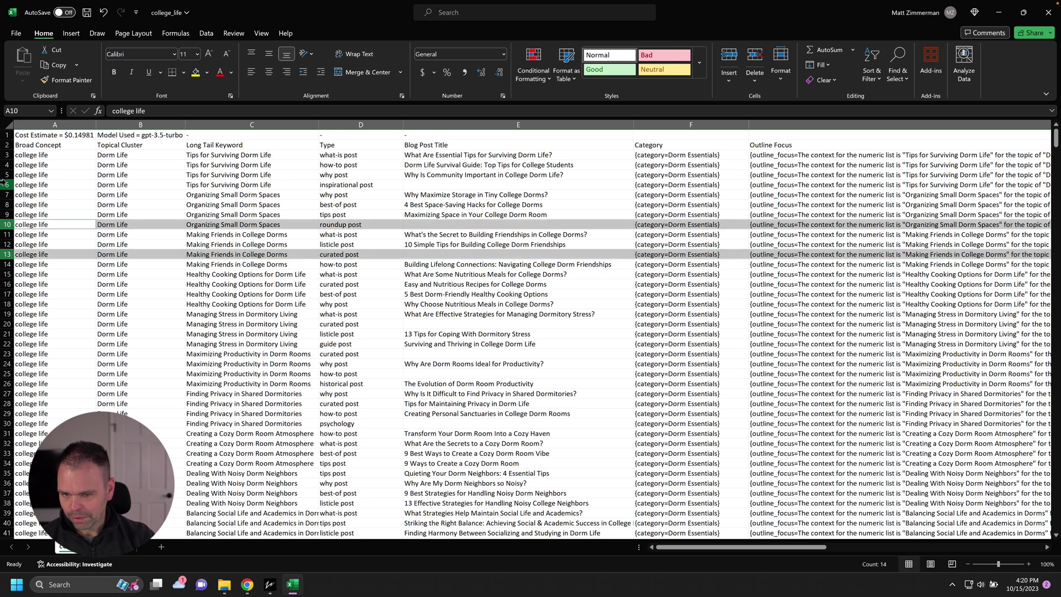
pyautogui.keyDown('ctrl'); pyautogui.click(4, 185); pyautogui.keyUp('ctrl')
pyautogui.press('Delete')
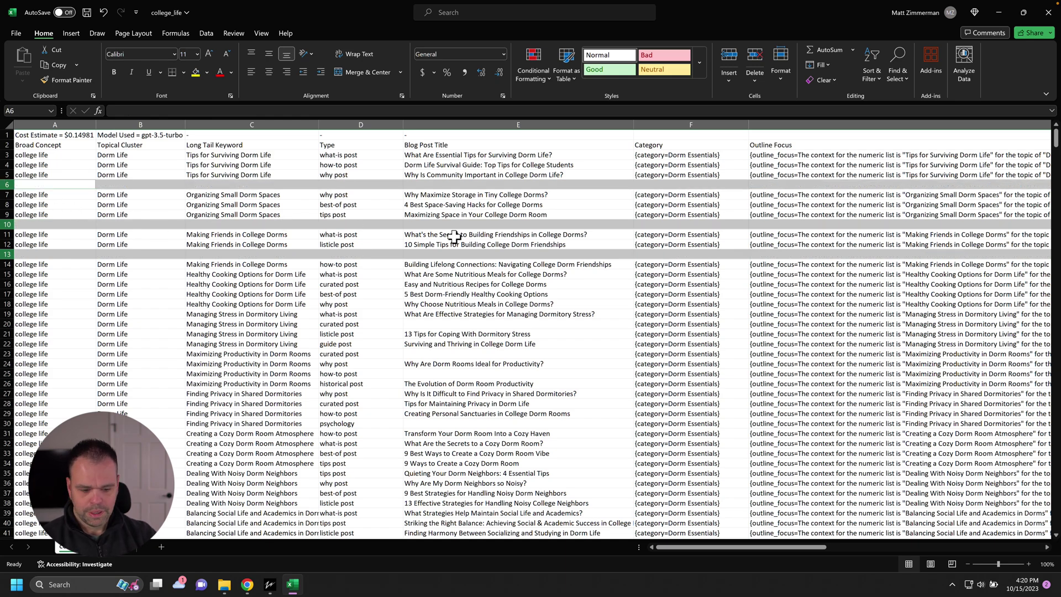
# - Copy the merged title-plus-outline entries in H3:H12
pyautogui.press('Right')
pyautogui.press('Right')
pyautogui.press('Right')
pyautogui.press('Right')
pyautogui.press('Right')
pyautogui.press('Right')
pyautogui.press('Right')
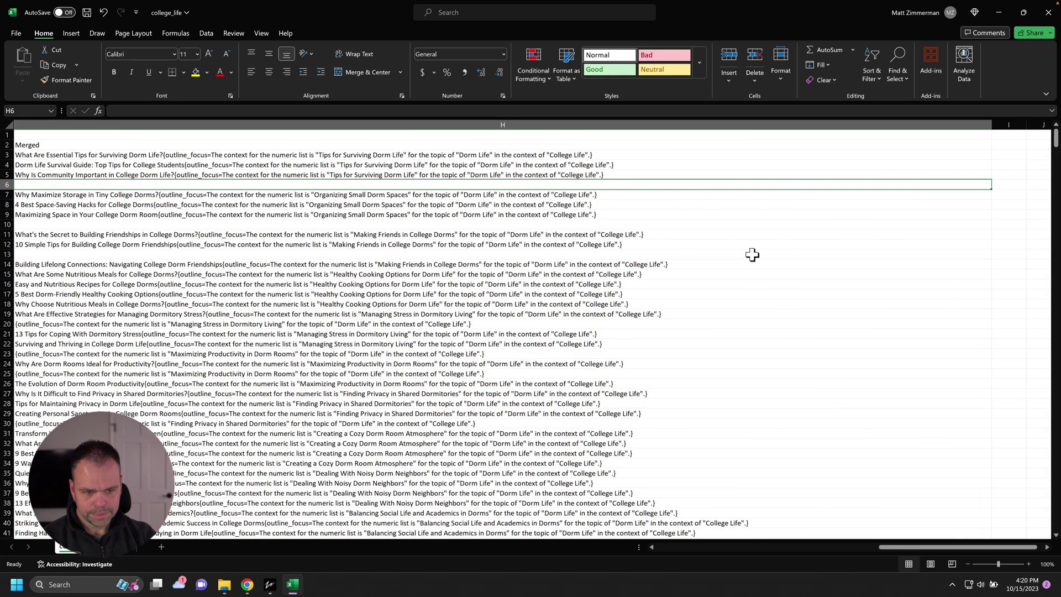
pyautogui.moveTo(324, 156); pyautogui.dragTo(334, 243)
pyautogui.hotkey('ctrl', 'c')
# - Paste the copied merged entries into the Bulk Blog Writer's title list
pyautogui.click(269, 584)
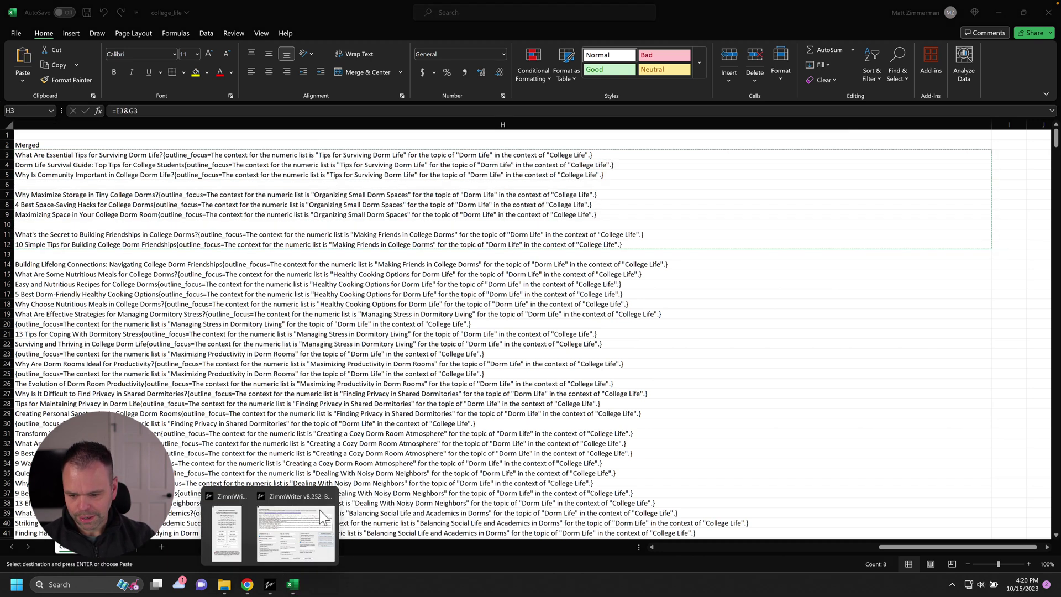
pyautogui.click(318, 522)
pyautogui.click(440, 265)
pyautogui.hotkey('ctrl', 'v')
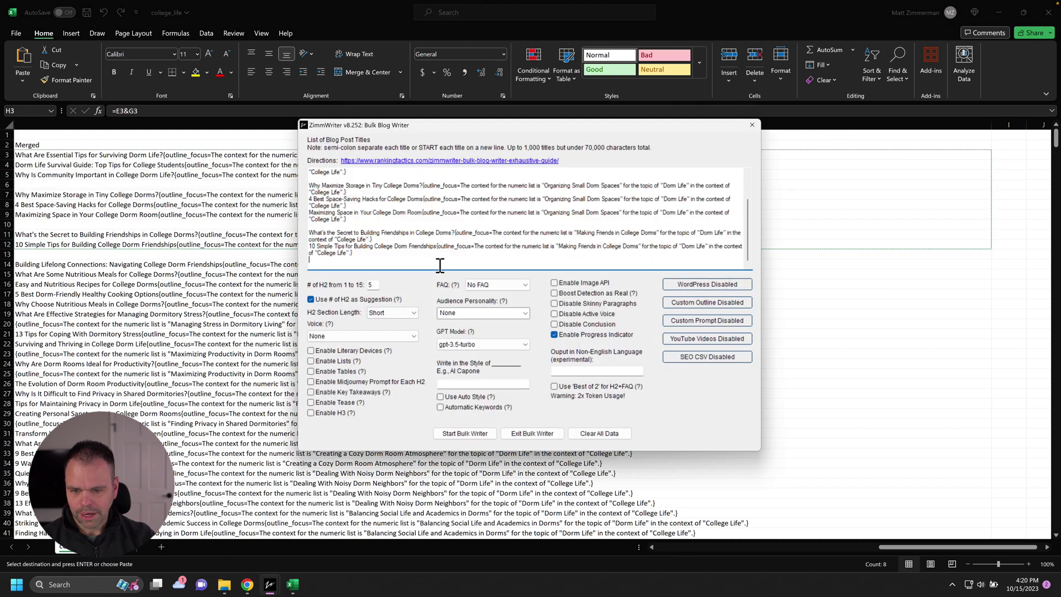
pyautogui.moveTo(413, 244); pyautogui.dragTo(166, 89)
pyautogui.click(353, 184)
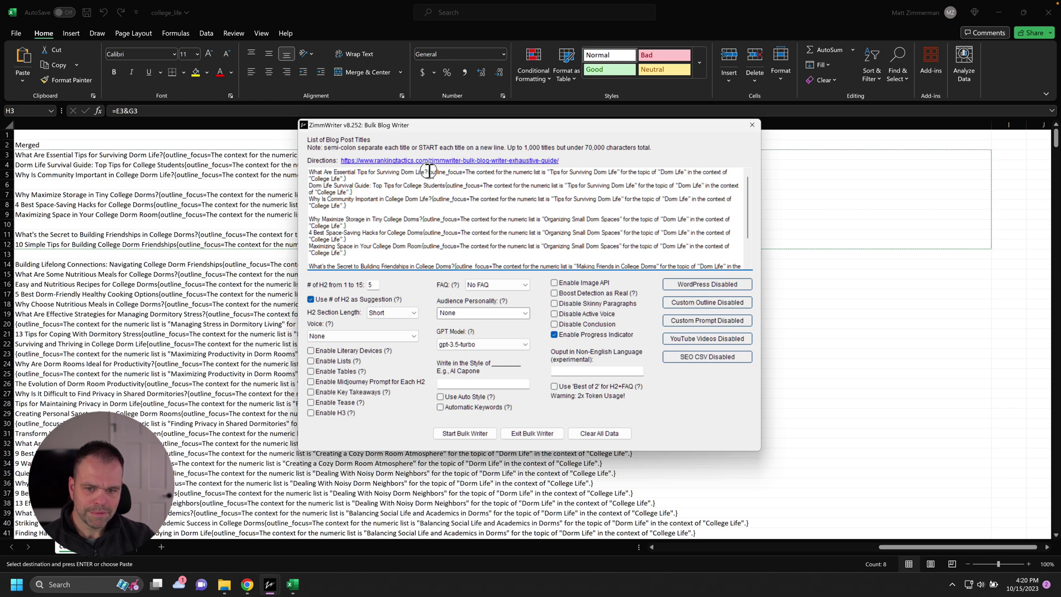
pyautogui.moveTo(429, 172); pyautogui.dragTo(434, 177)
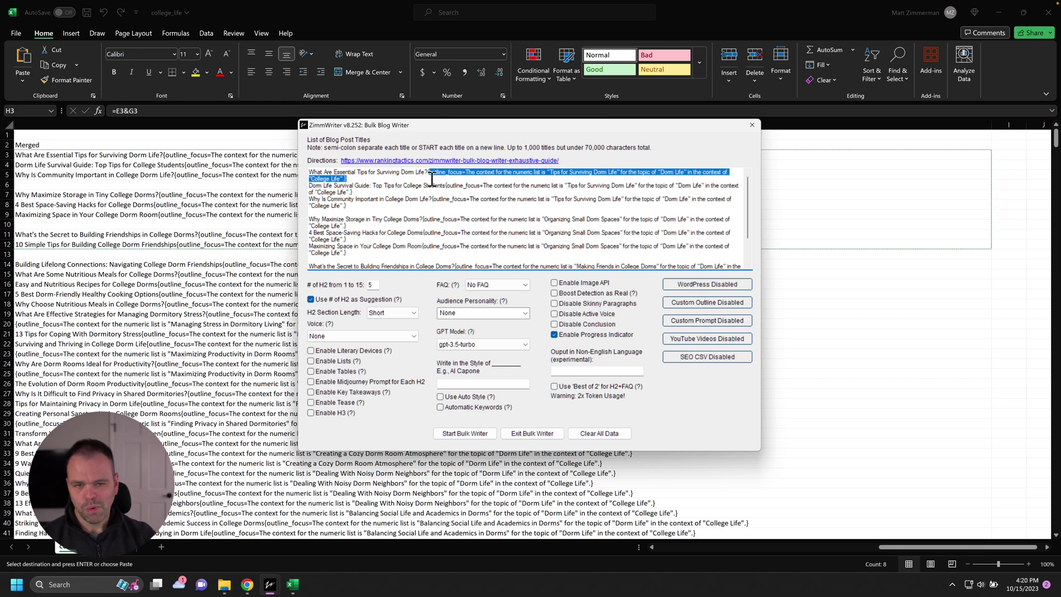
# - Enable WordPress upload to whatwasitcalled.com under the Caramel Popcorn category
pyautogui.click(738, 286)
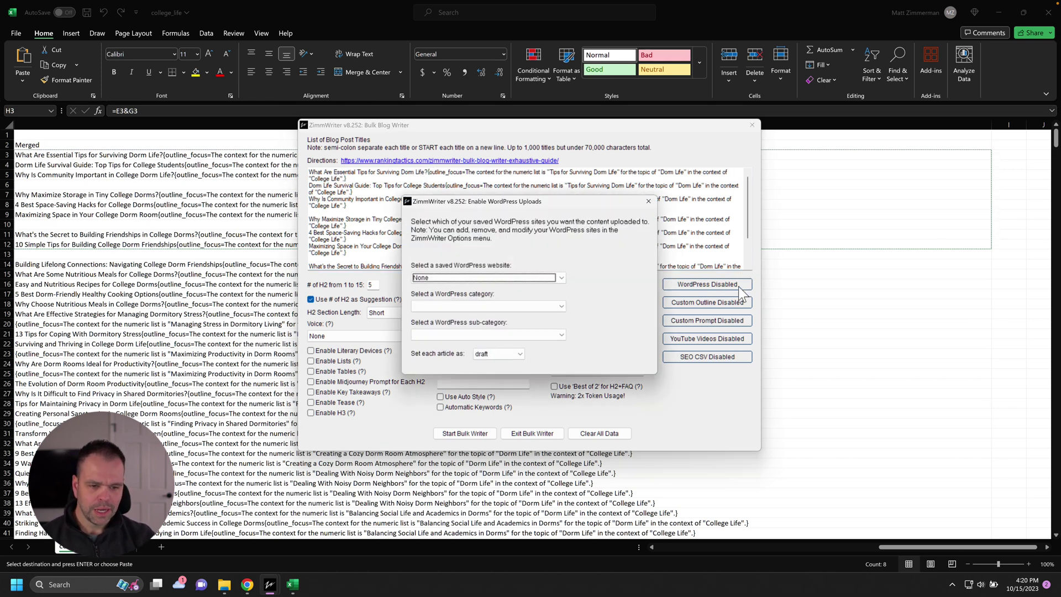
pyautogui.click(536, 305)
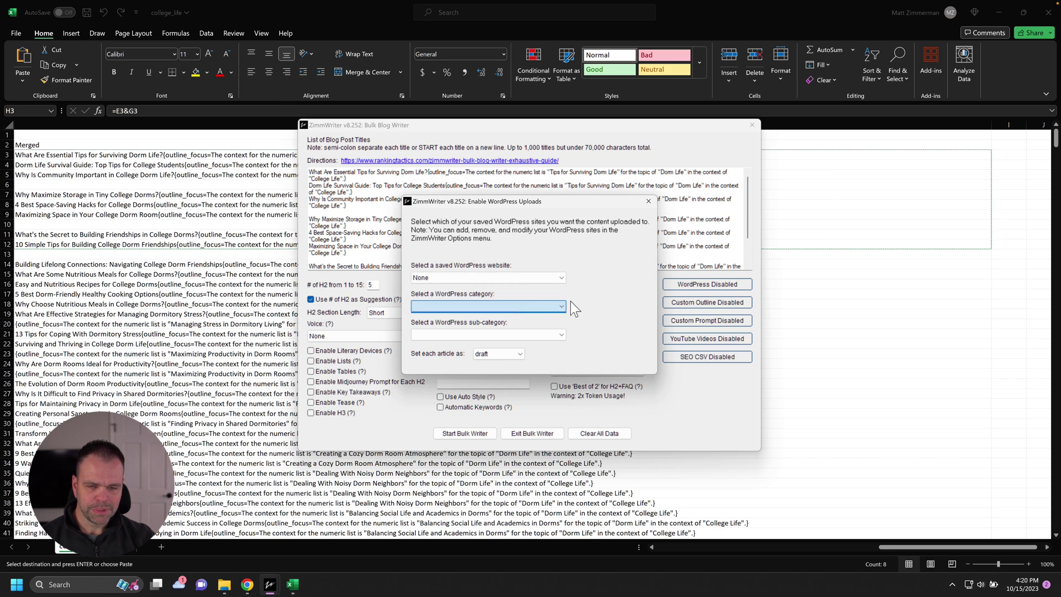
pyautogui.click(506, 279)
pyautogui.click(486, 304)
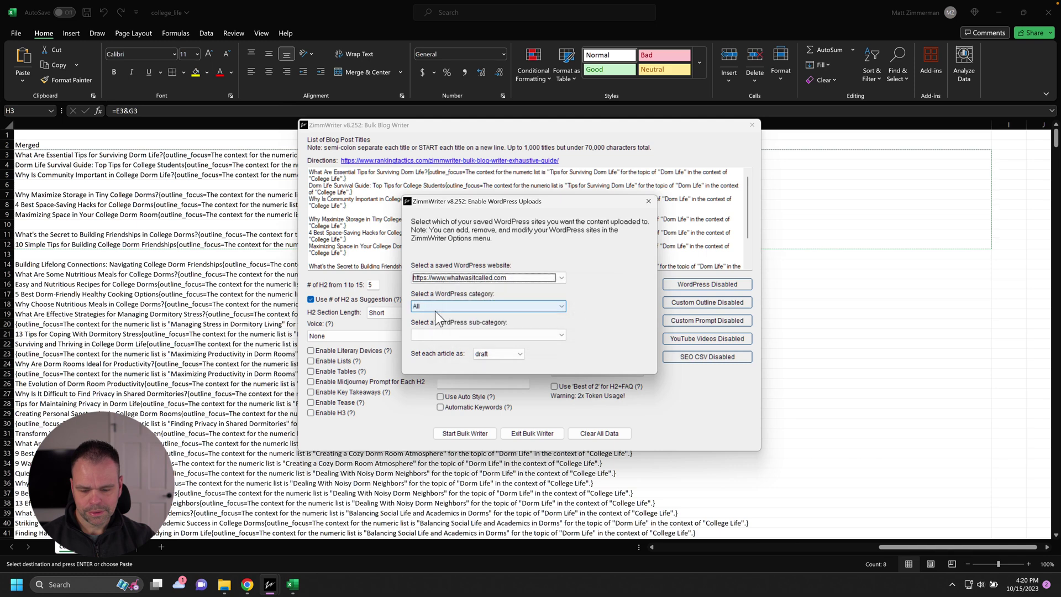
pyautogui.click(435, 307)
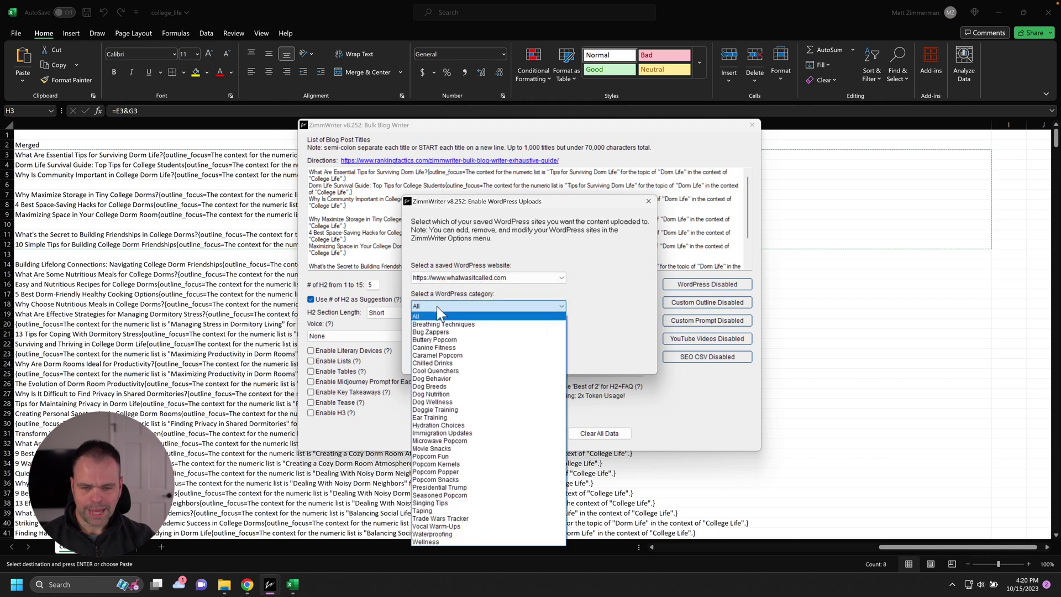
pyautogui.click(447, 355)
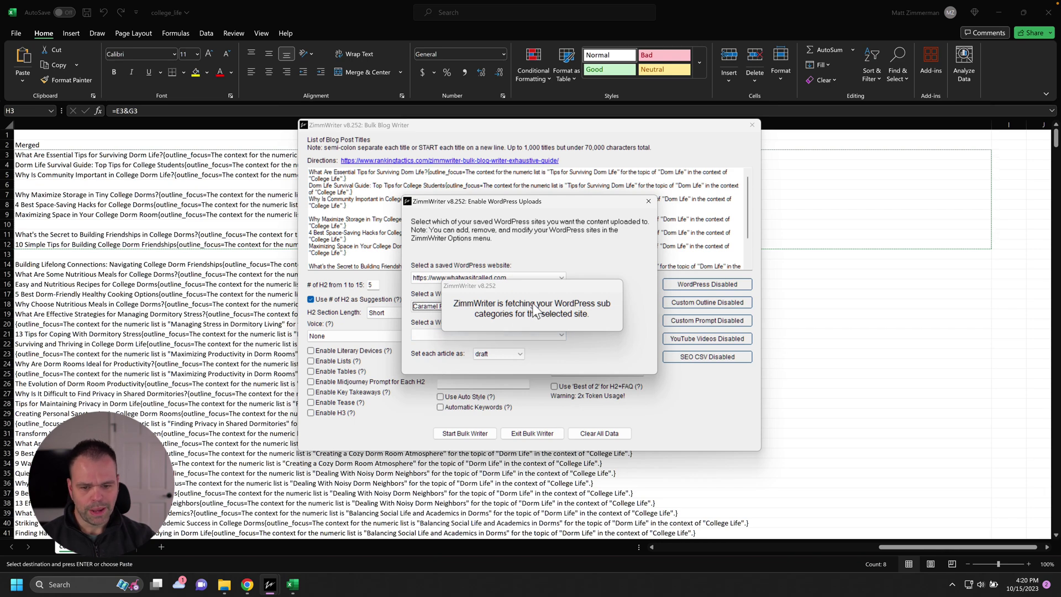
pyautogui.click(648, 201)
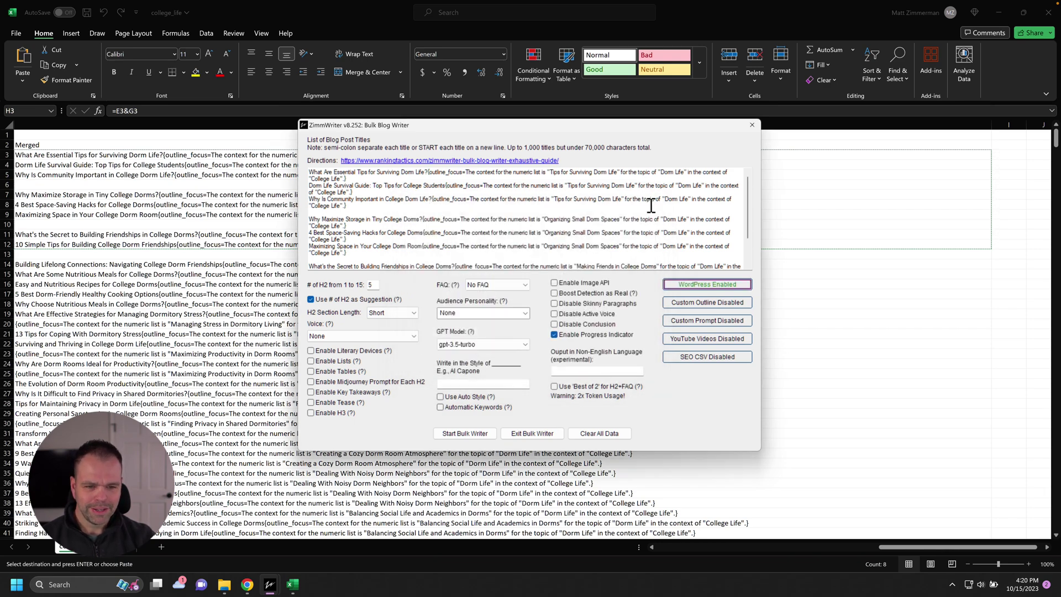
pyautogui.moveTo(232, 254); pyautogui.dragTo(160, 244)
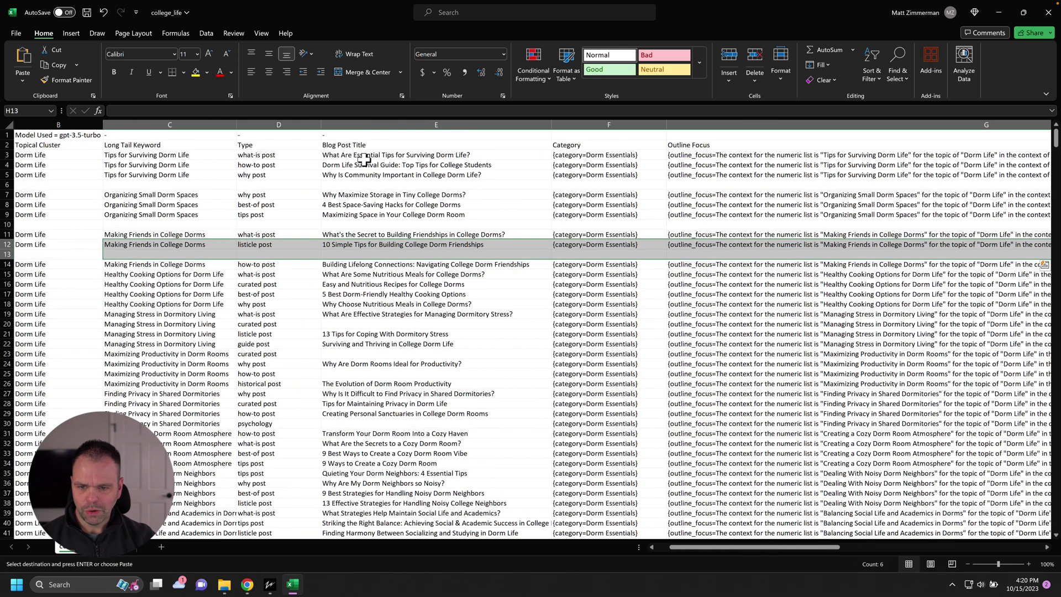
pyautogui.moveTo(366, 156); pyautogui.dragTo(402, 303)
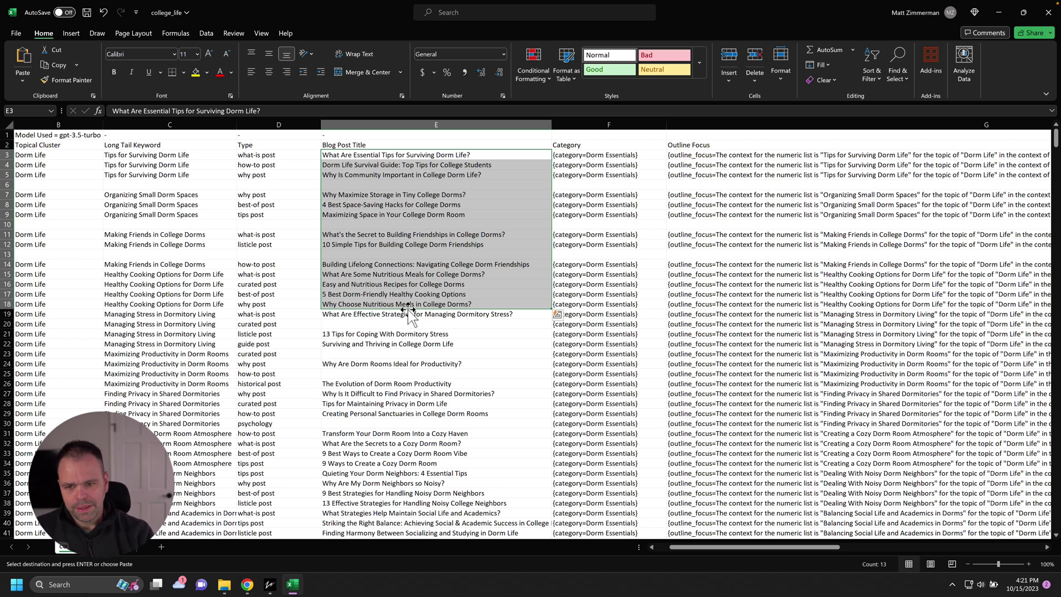
pyautogui.moveTo(165, 175); pyautogui.dragTo(155, 210)
pyautogui.moveTo(128, 145); pyautogui.dragTo(175, 266)
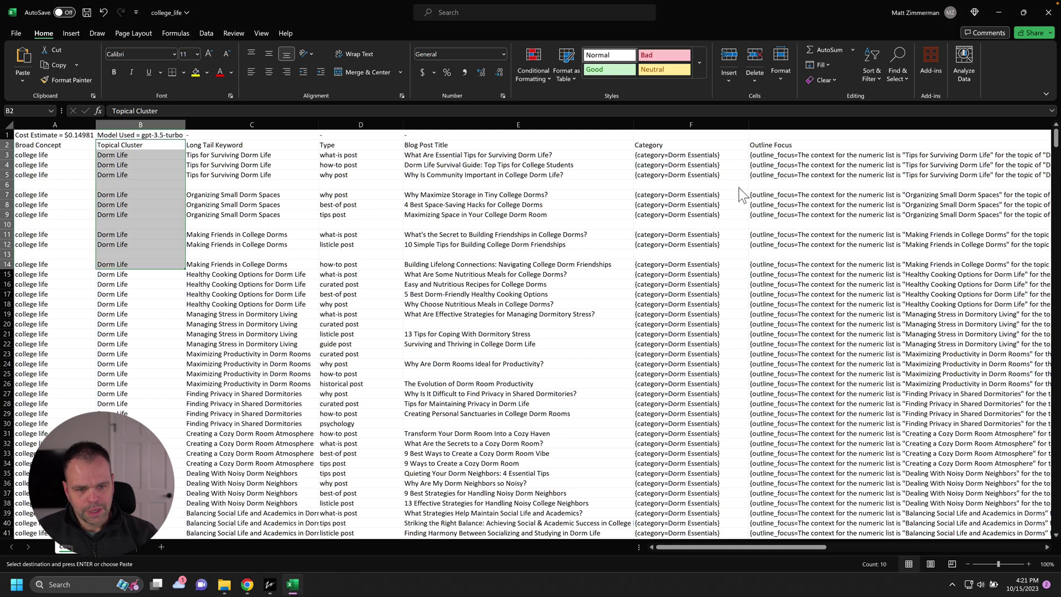
pyautogui.click(504, 120)
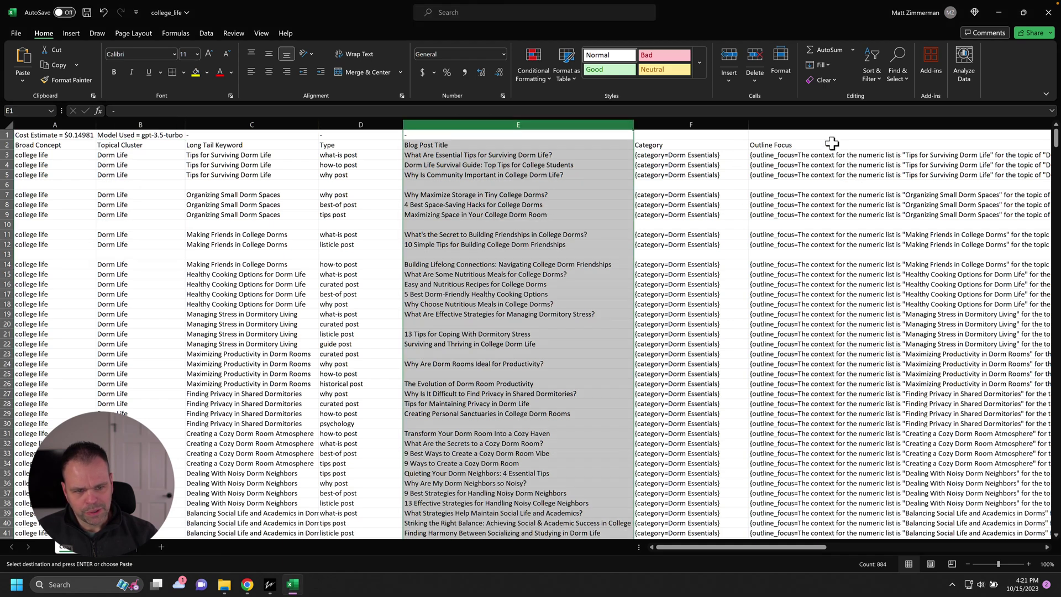
pyautogui.moveTo(833, 125); pyautogui.dragTo(630, 113)
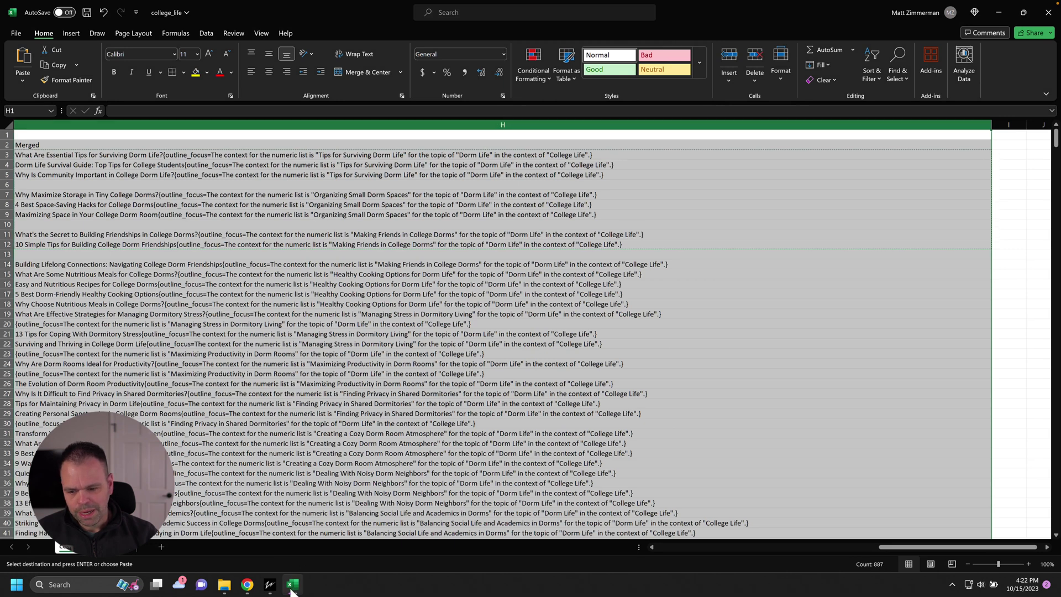
pyautogui.moveTo(270, 584)
pyautogui.click(305, 525)
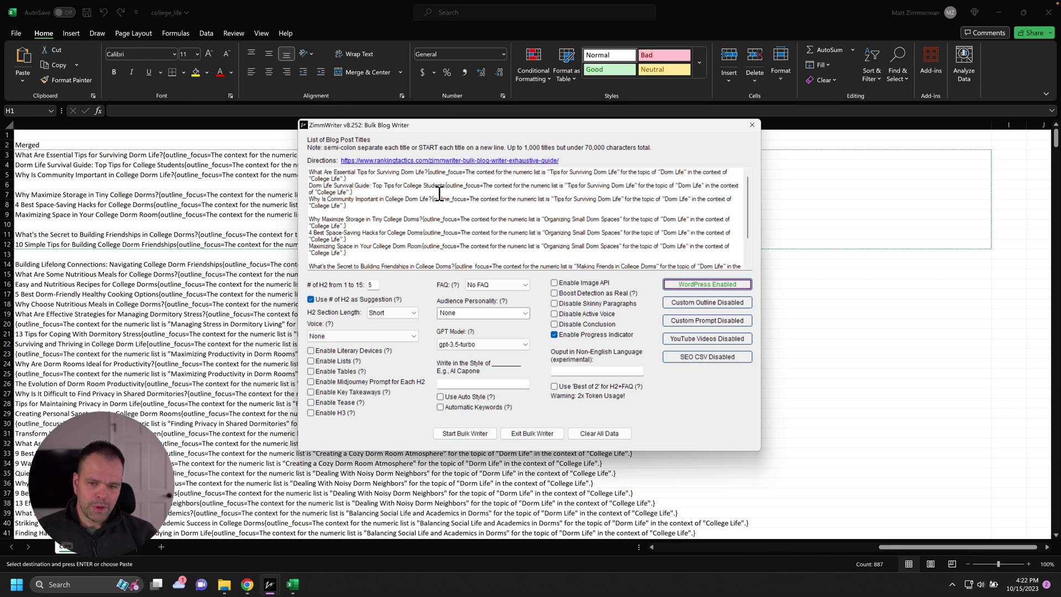
pyautogui.moveTo(396, 171); pyautogui.dragTo(396, 261)
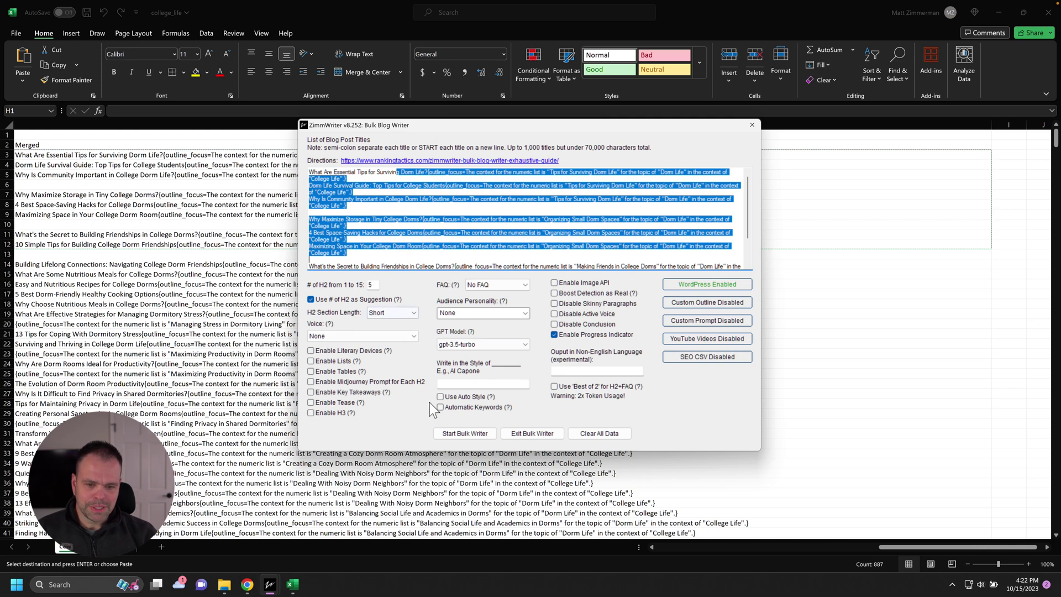
pyautogui.click(506, 241)
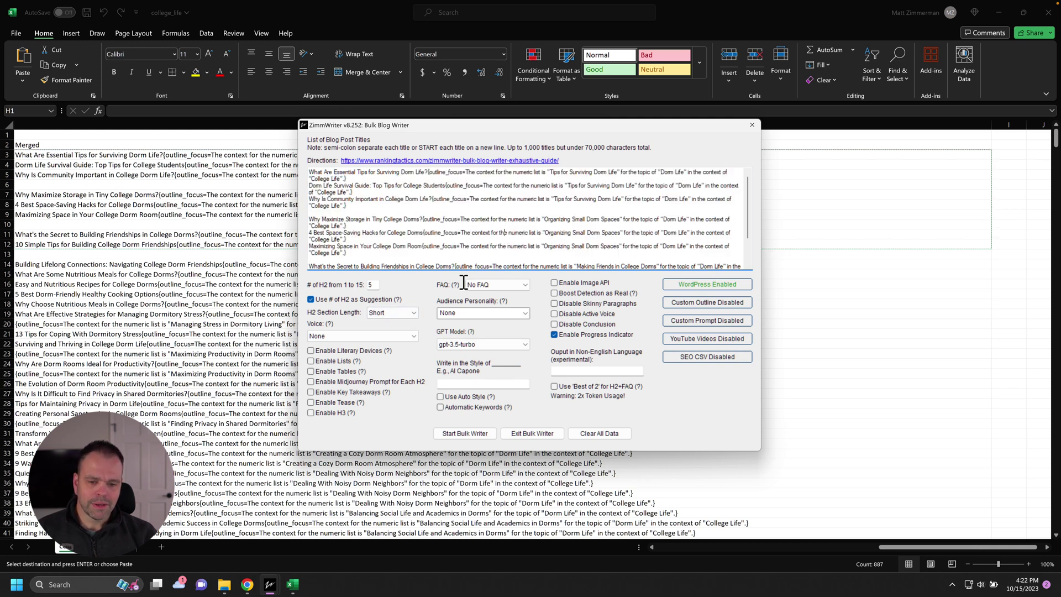
pyautogui.moveTo(536, 242); pyautogui.dragTo(171, 102)
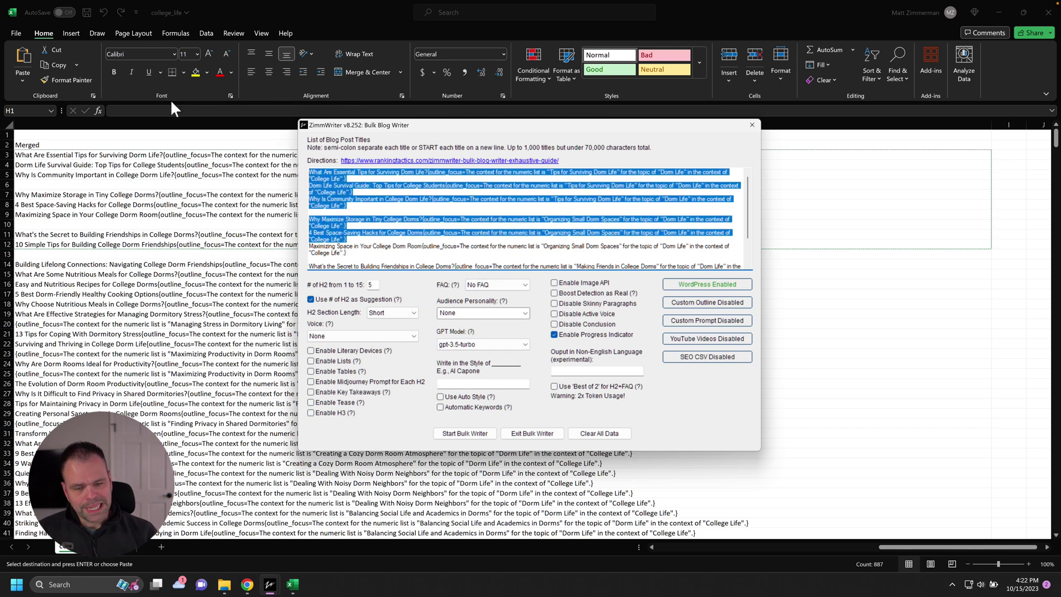